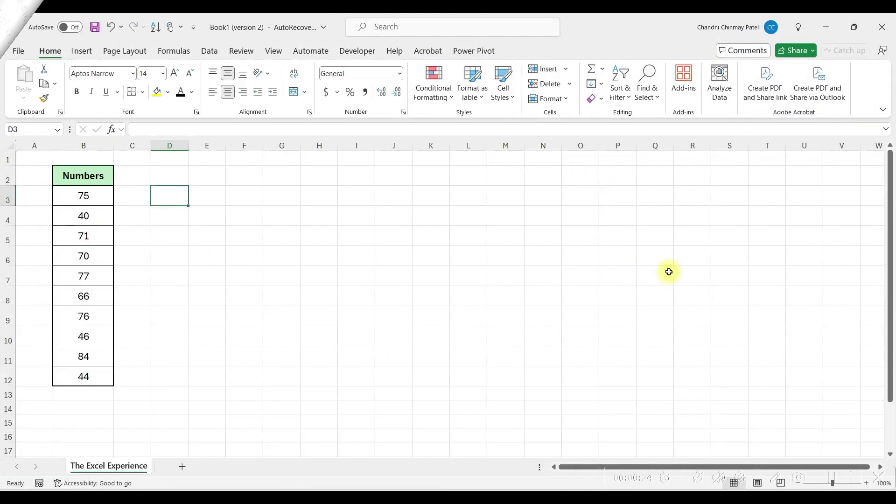
Step: Select the Numbers column B3:B12 and format it as percentages
{"action": "key", "text": "Left"}
{"action": "key", "text": "Left"}
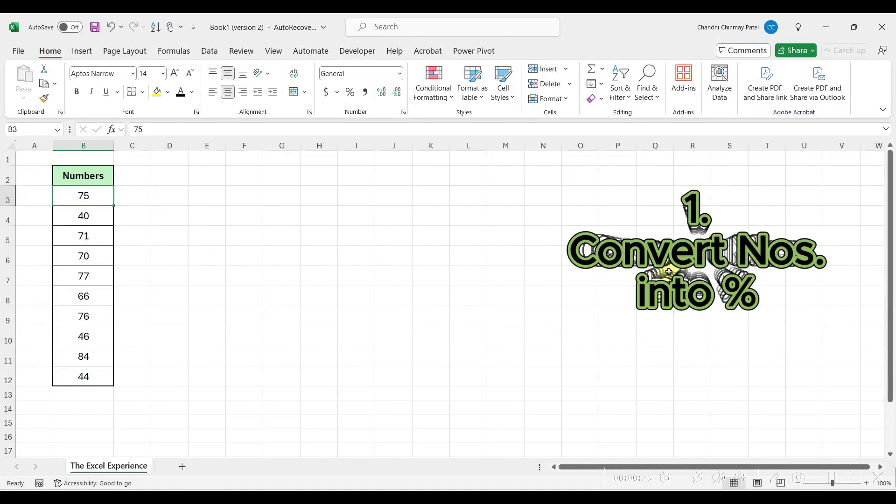
{"action": "key", "text": "Down"}
{"action": "key", "text": "Down"}
{"action": "key", "text": "Down"}
{"action": "key", "text": "Down"}
{"action": "key", "text": "Down"}
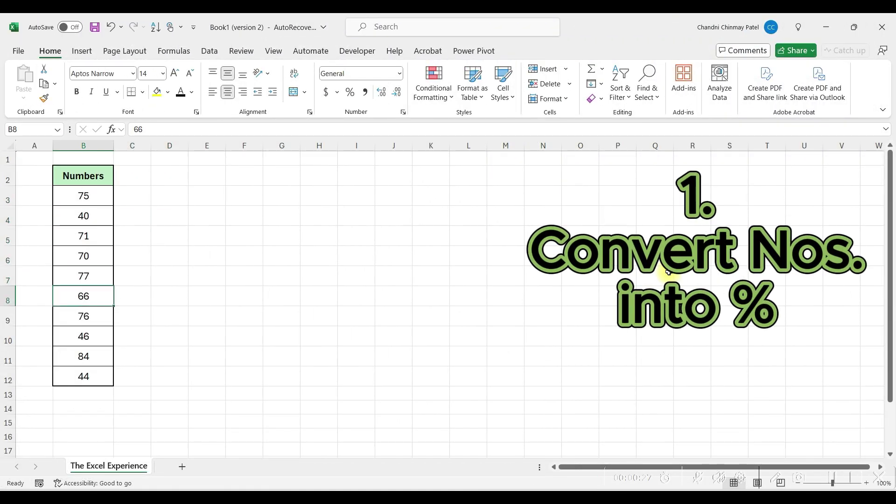
{"action": "key", "text": "Up"}
{"action": "key", "text": "Up"}
{"action": "key", "text": "Up"}
{"action": "key", "text": "Up"}
{"action": "key", "text": "Up"}
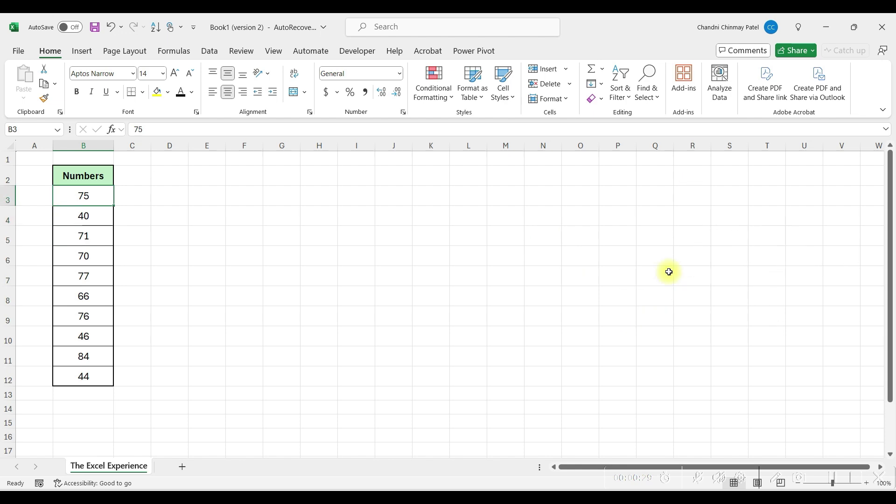
{"action": "key", "text": "ctrl+shift+Down"}
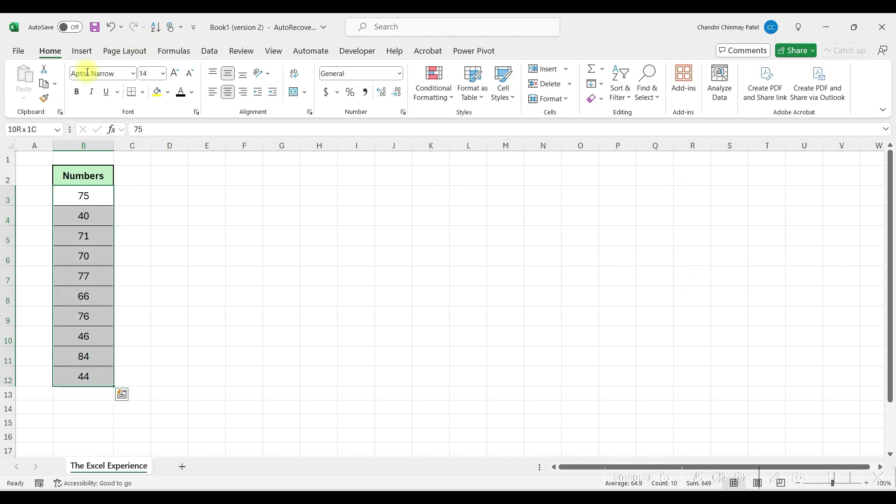
{"action": "left_click", "coordinate": [350, 93]}
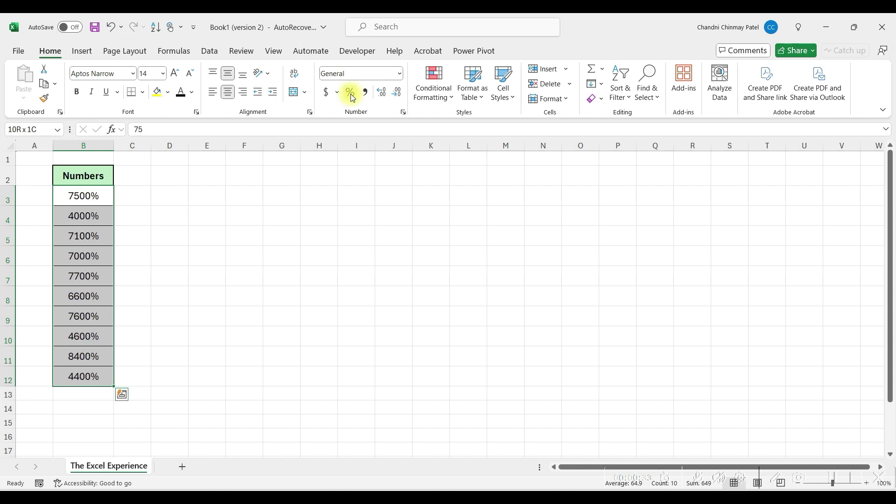
Step: Enter a 1% helper value in D3 and copy it
{"action": "left_click", "coordinate": [84, 215]}
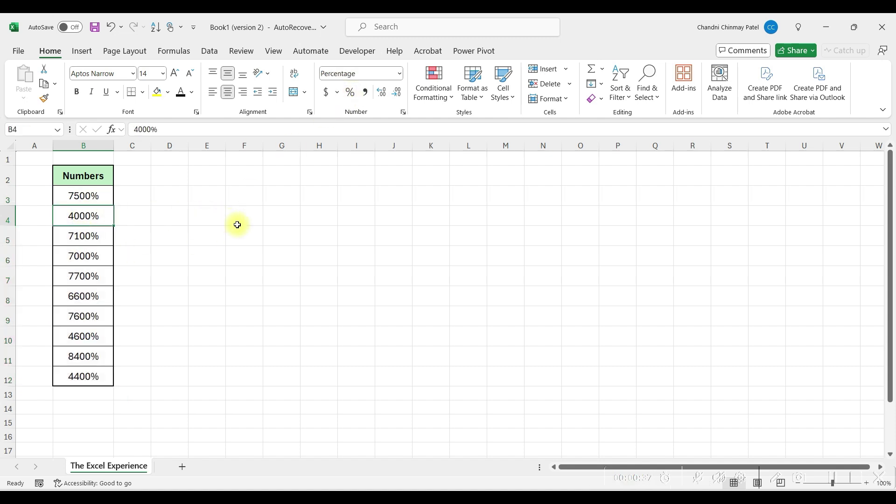
{"action": "key", "text": "Down"}
{"action": "key", "text": "Down"}
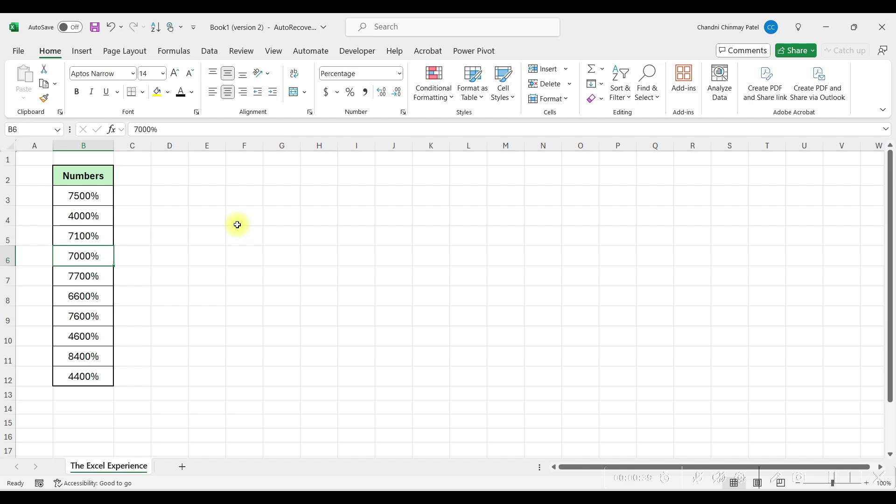
{"action": "key", "text": "Right"}
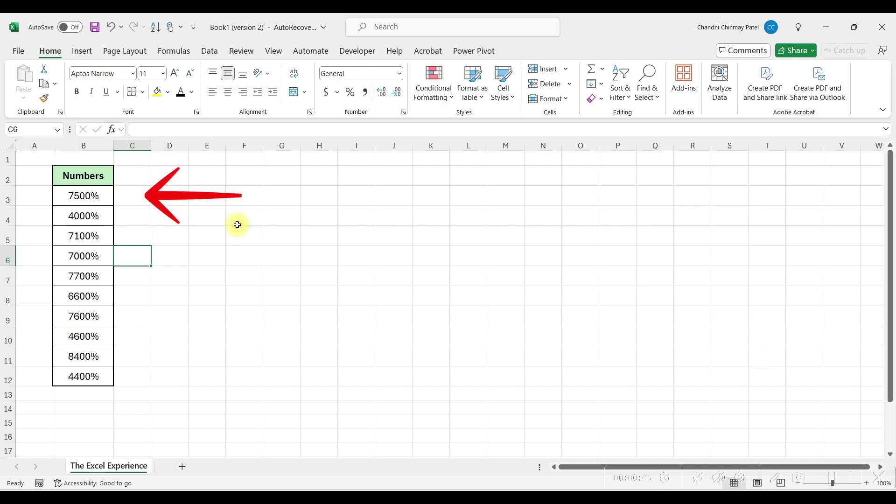
{"action": "left_click", "coordinate": [181, 200]}
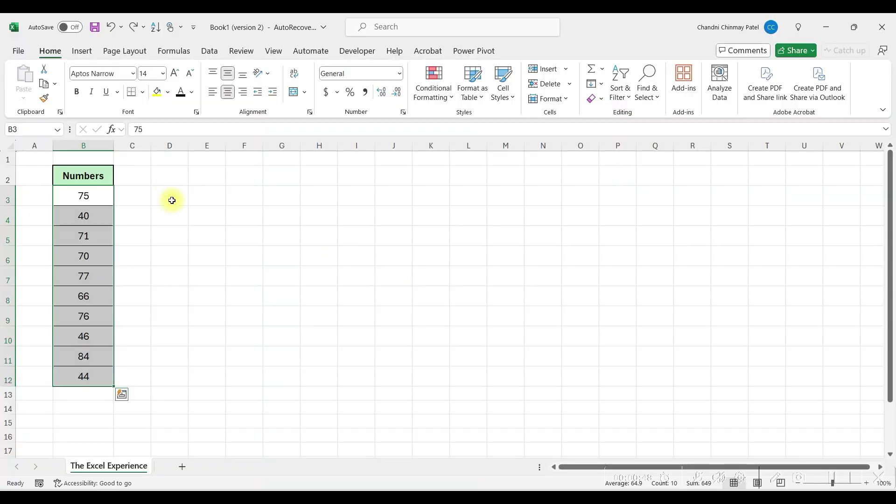
{"action": "left_click", "coordinate": [172, 200]}
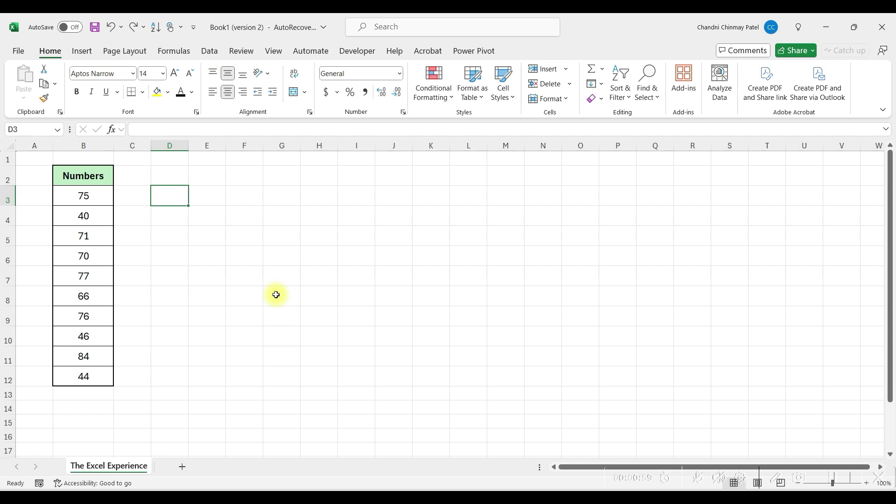
{"action": "type", "text": "1%"}
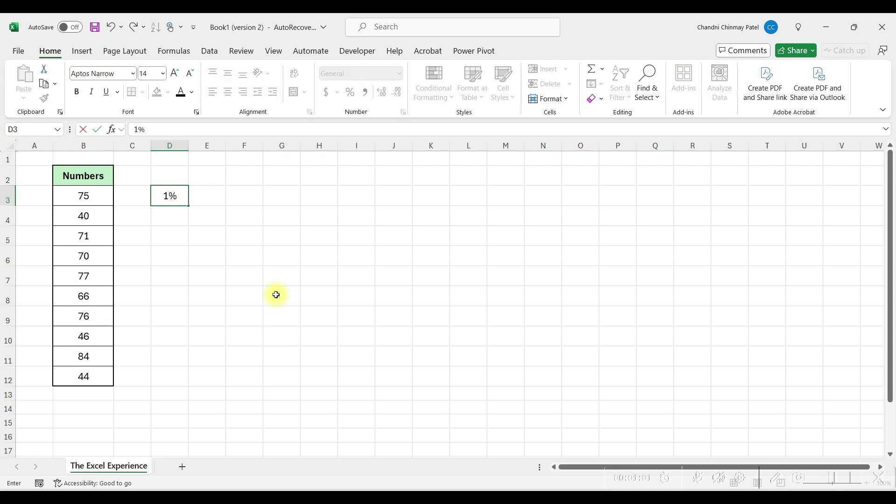
{"action": "key", "text": "Return"}
{"action": "key", "text": "Up"}
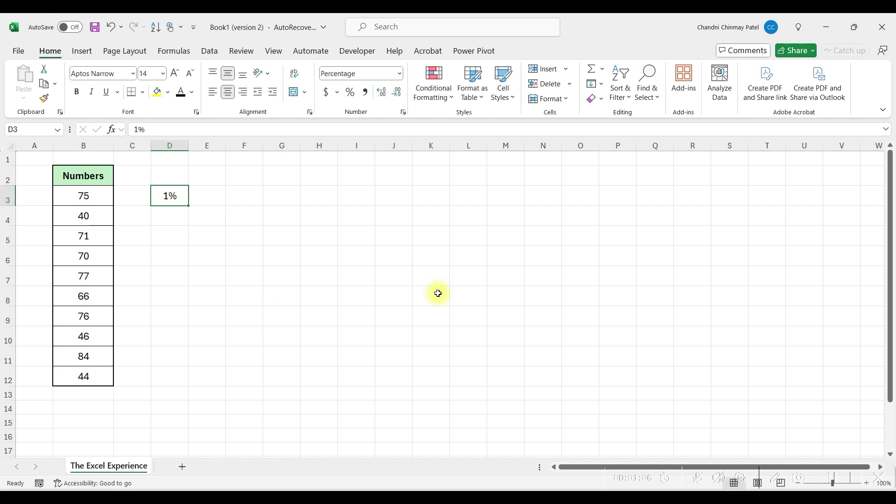
{"action": "key", "text": "ctrl+c"}
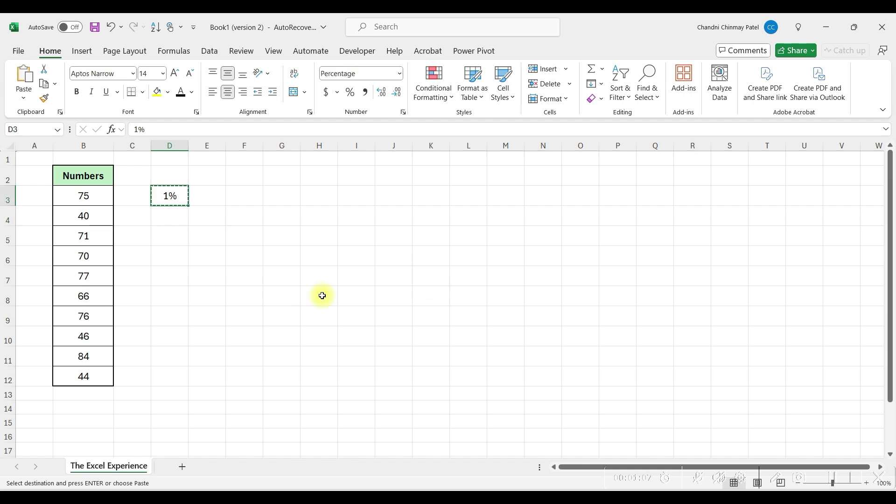
Step: Paste Special with Multiply the copied 1% onto B3:B12, giving 75%, 40%, 71%
{"action": "left_click", "coordinate": [88, 192]}
{"action": "key", "text": "ctrl+shift+Down"}
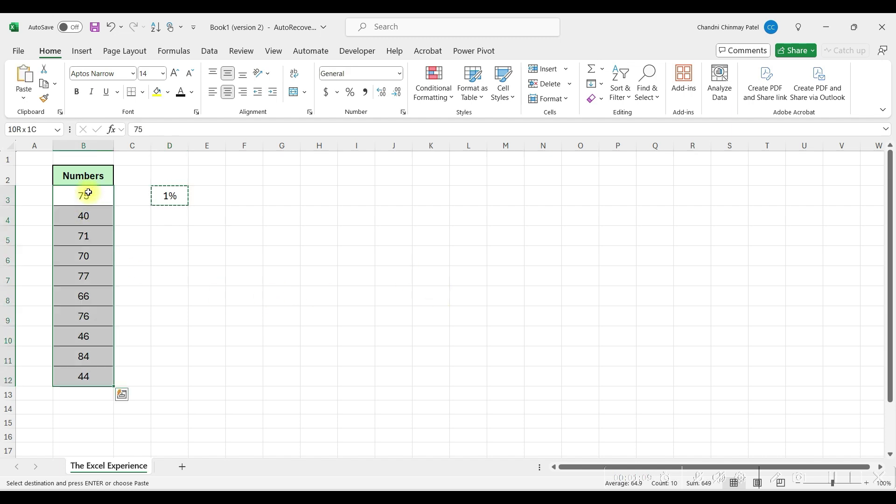
{"action": "right_click", "coordinate": [89, 194]}
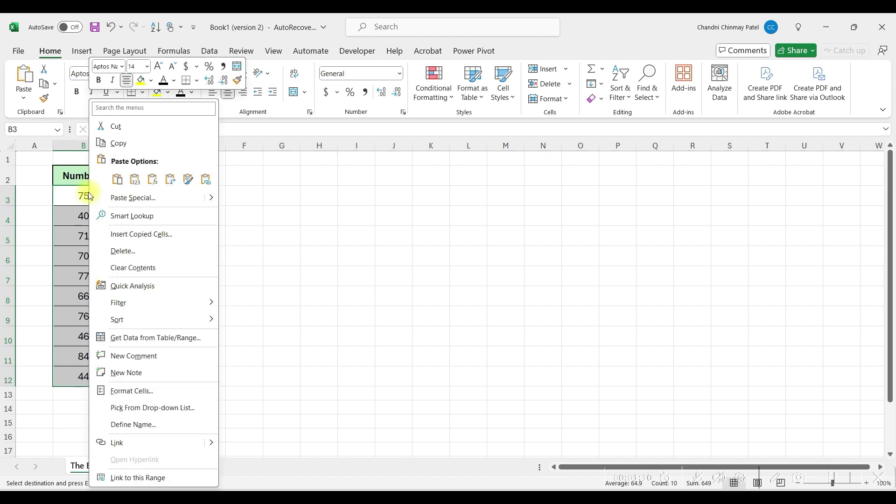
{"action": "left_click", "coordinate": [186, 196]}
{"action": "left_click", "coordinate": [198, 231]}
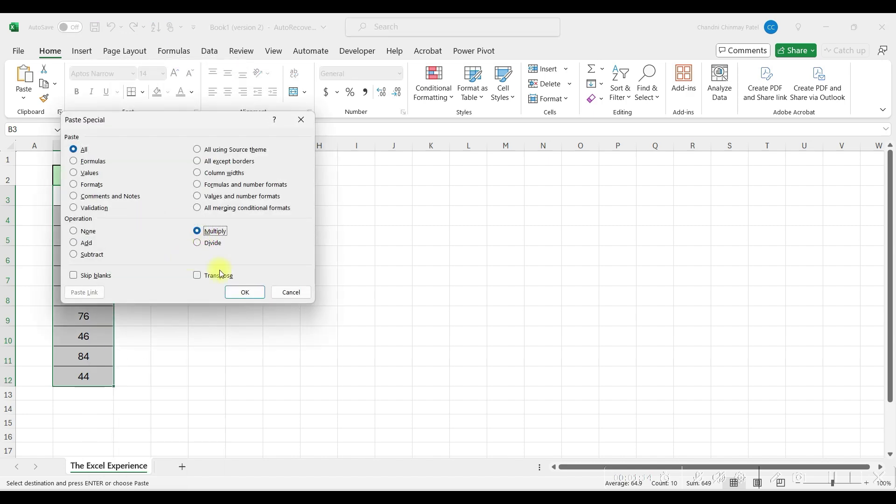
{"action": "left_click", "coordinate": [237, 292]}
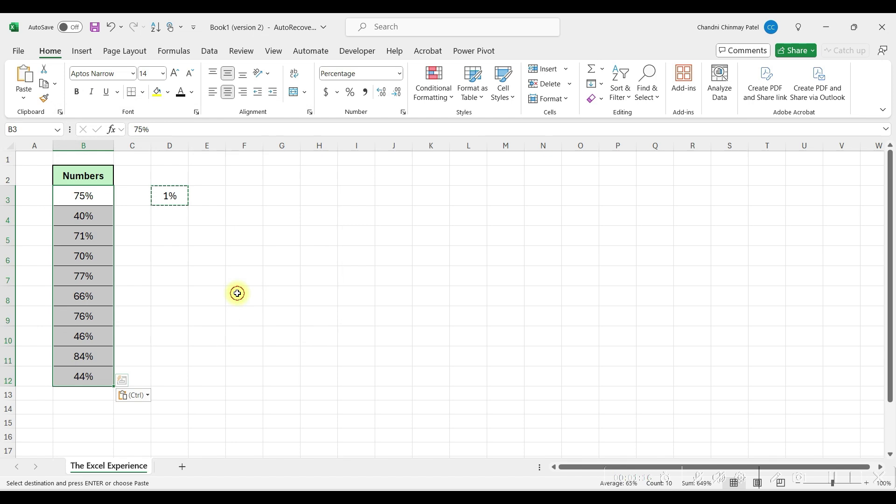
{"action": "left_click", "coordinate": [237, 293]}
{"action": "key", "text": "Escape"}
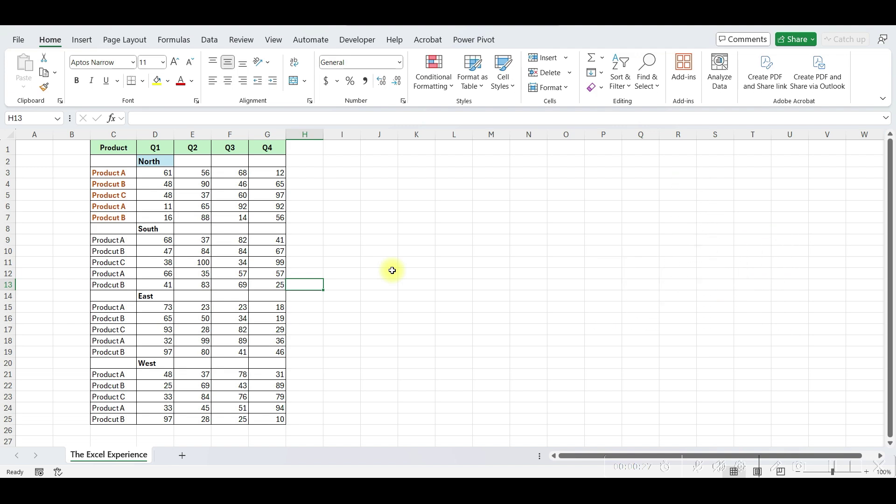
Step: Copy North's bold orange product-name format to the South and East product names with Format Painter
{"action": "left_click_drag", "start_coordinate": [120, 176], "coordinate": [114, 285]}
{"action": "left_click", "coordinate": [44, 87]}
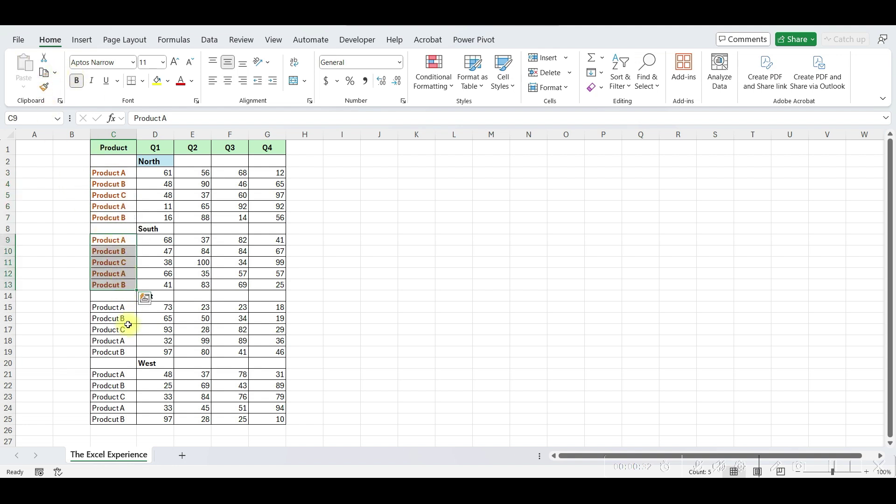
{"action": "left_click", "coordinate": [197, 320]}
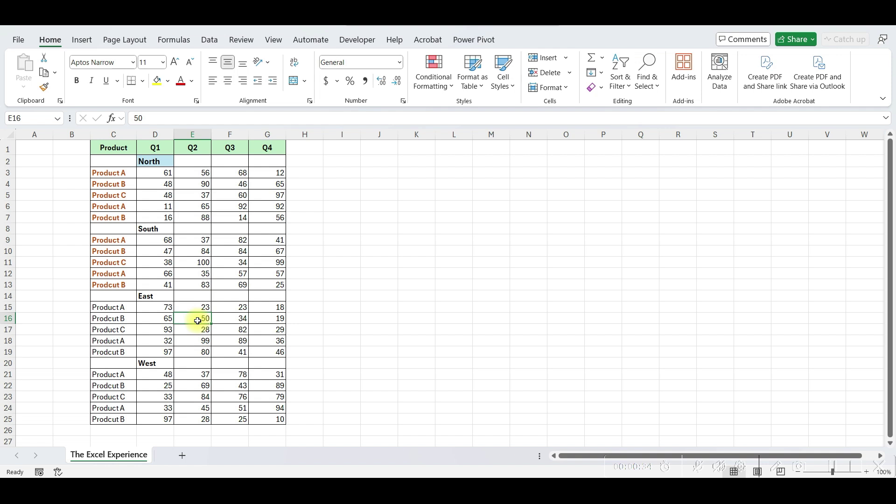
{"action": "left_click_drag", "start_coordinate": [105, 240], "coordinate": [112, 418]}
{"action": "left_click", "coordinate": [44, 88]}
{"action": "left_click", "coordinate": [44, 87]}
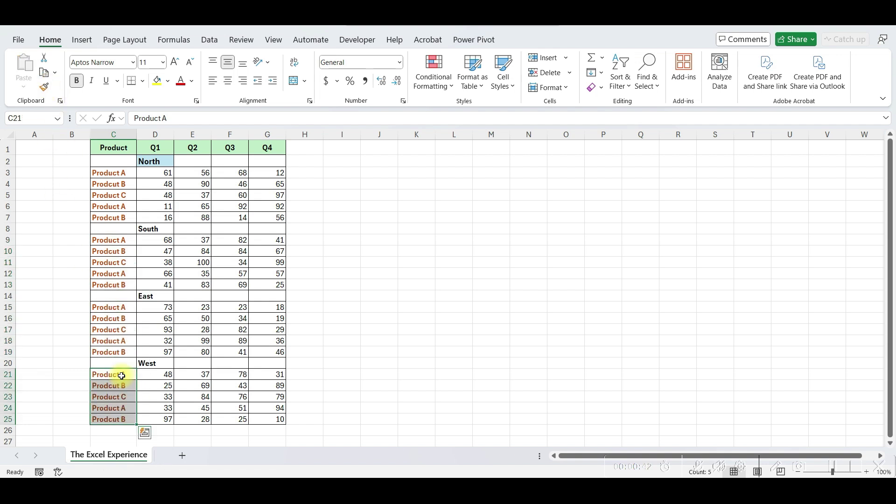
Step: Apply the D2 North heading's blue fill to the South, East and West headings
{"action": "left_click", "coordinate": [155, 161]}
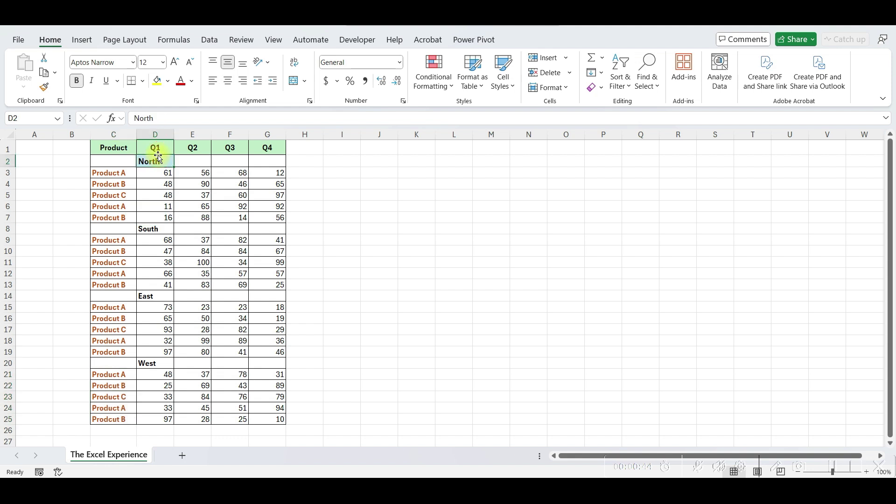
{"action": "left_click", "coordinate": [44, 87]}
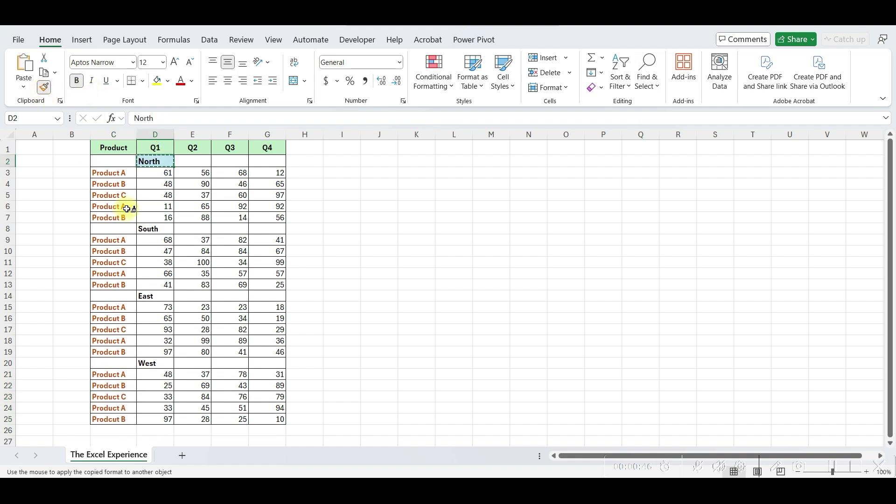
{"action": "left_click", "coordinate": [144, 225]}
{"action": "left_click", "coordinate": [148, 296]}
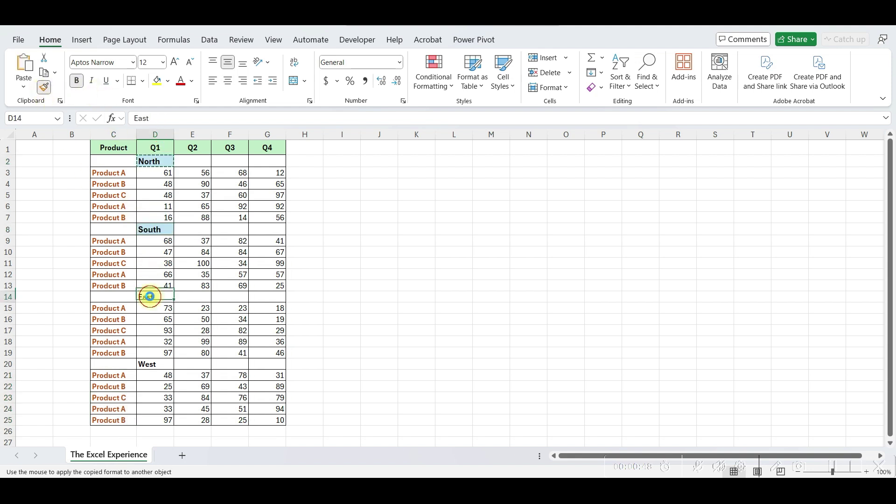
{"action": "left_click", "coordinate": [150, 363]}
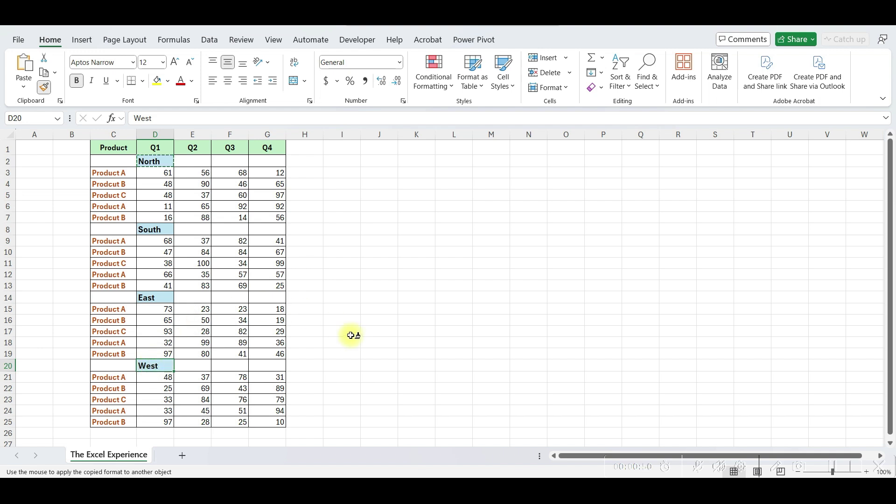
{"action": "key", "text": "Escape"}
{"action": "key", "text": "Escape"}
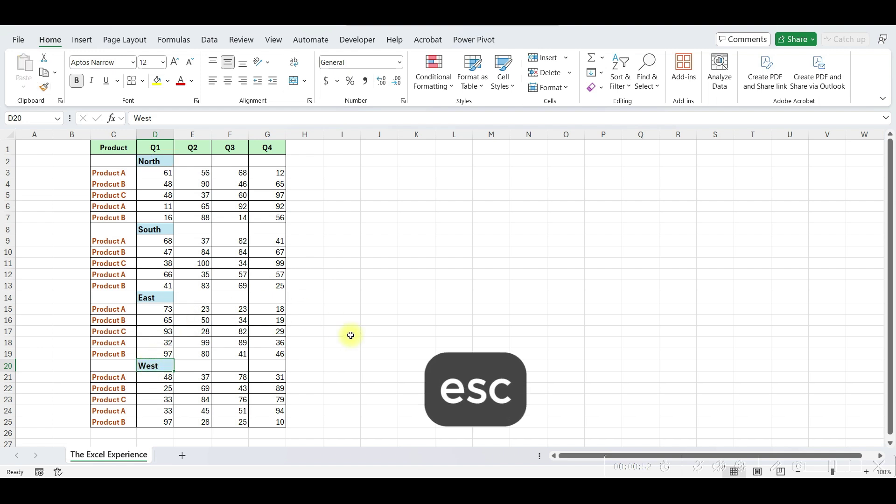
{"action": "left_click", "coordinate": [351, 335]}
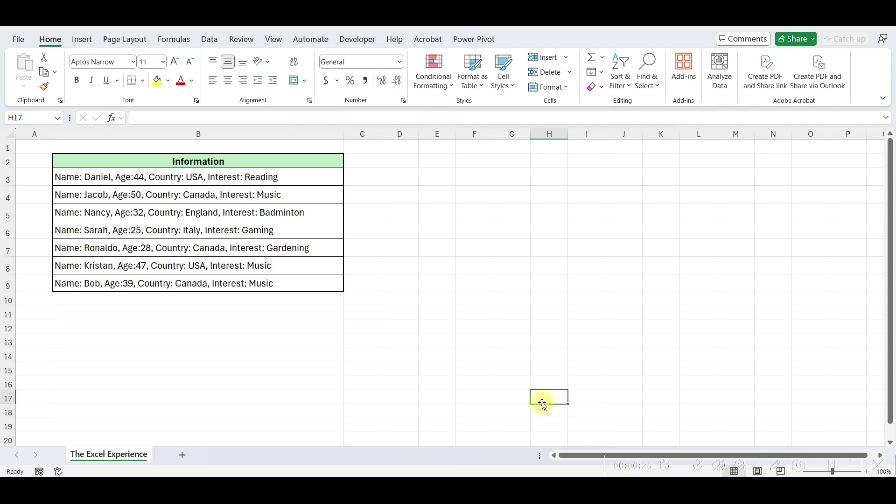
{"action": "left_click", "coordinate": [316, 180]}
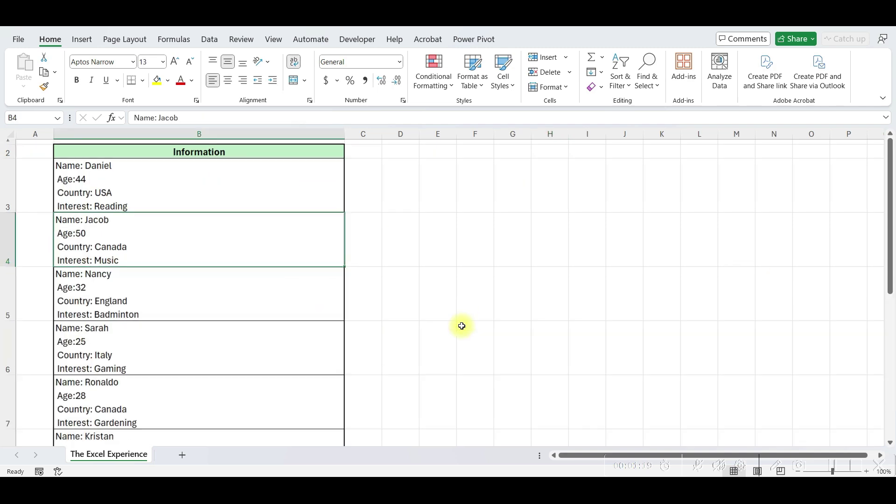
{"action": "scroll", "coordinate": [462, 325], "scroll_direction": "down", "scroll_amount": 5}
{"action": "scroll", "coordinate": [461, 324], "scroll_direction": "down", "scroll_amount": 1}
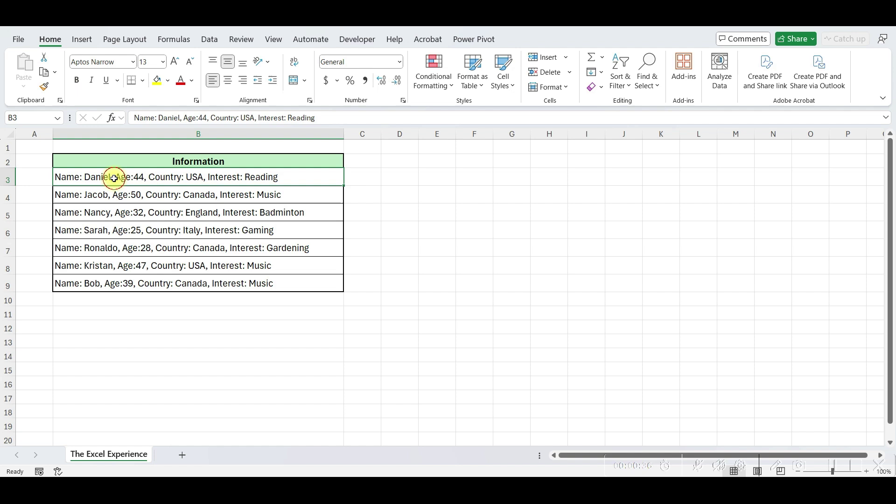
{"action": "key", "text": "F2"}
{"action": "key", "text": "alt+Return"}
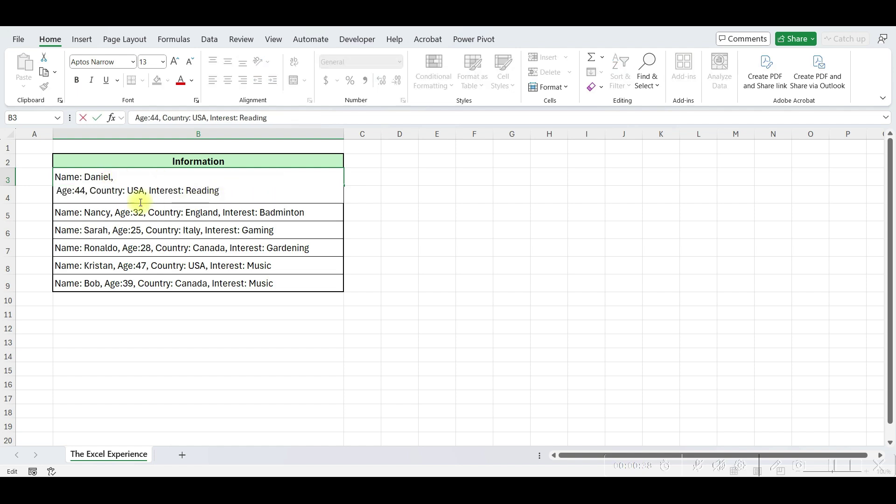
{"action": "left_click", "coordinate": [89, 190]}
{"action": "key", "text": "alt+Return"}
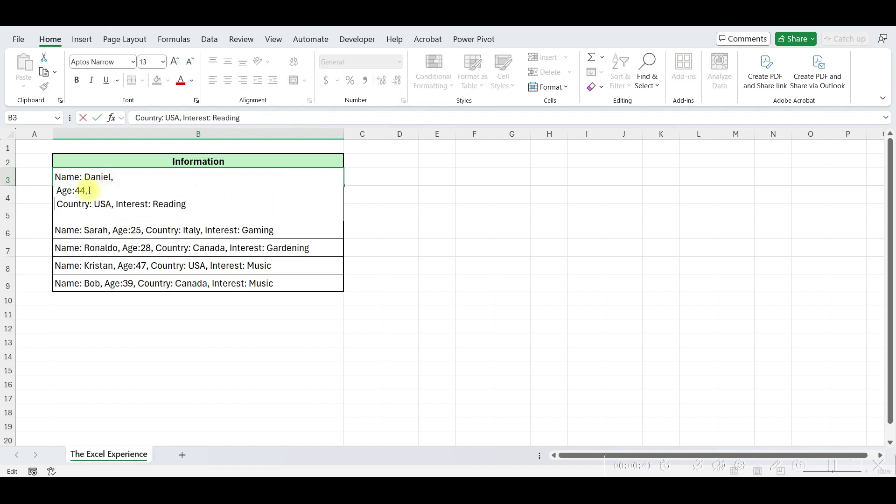
{"action": "left_click", "coordinate": [115, 205]}
{"action": "key", "text": "alt+Return"}
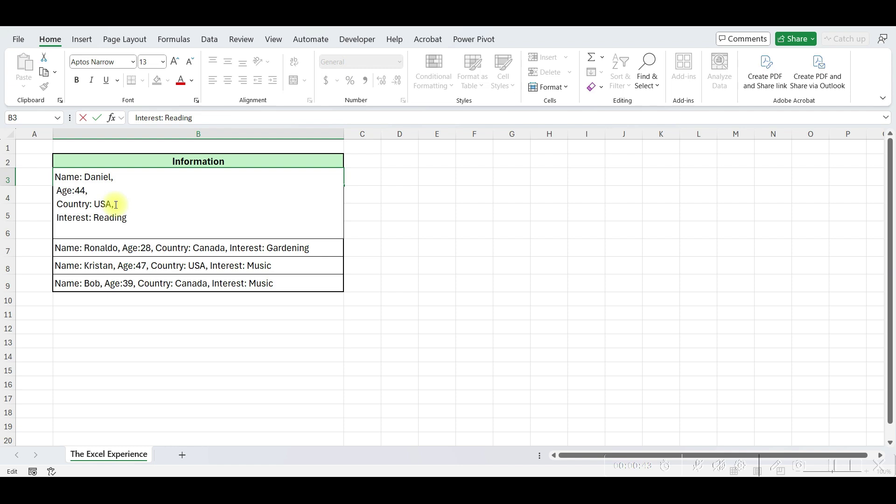
{"action": "key", "text": "Escape"}
{"action": "left_click", "coordinate": [516, 230]}
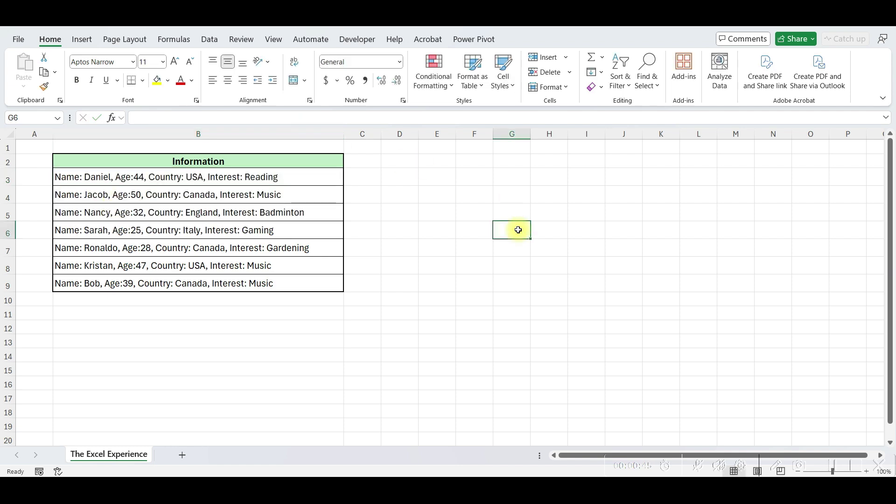
{"action": "left_click_drag", "start_coordinate": [212, 176], "coordinate": [215, 282]}
Step: Replace every comma in B3:B9 with a line break (Ctrl+J), making 21 replacements
{"action": "key", "text": "ctrl+h"}
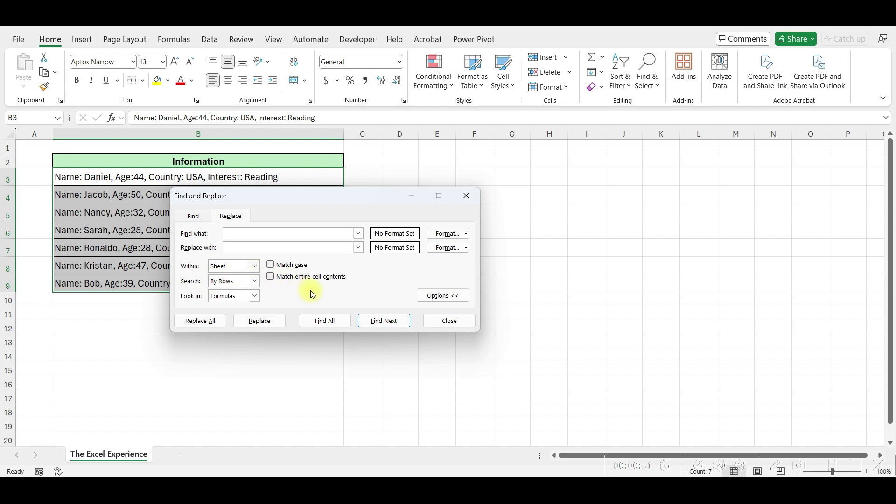
{"action": "type", "text": ","}
{"action": "left_click", "coordinate": [250, 248]}
{"action": "key", "text": "ctrl+j"}
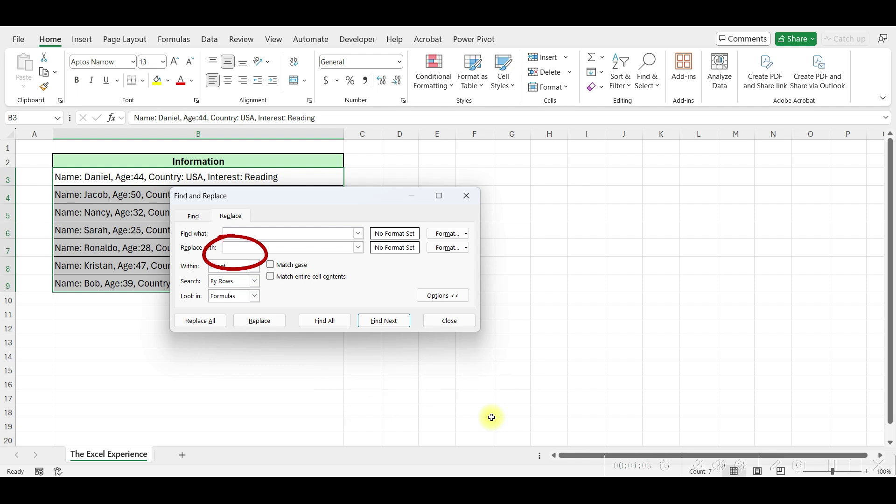
{"action": "left_click", "coordinate": [199, 320]}
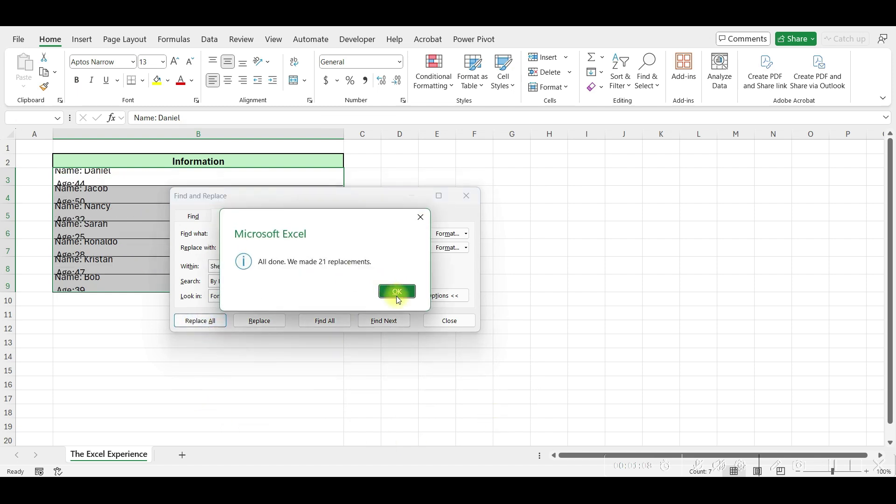
{"action": "left_click", "coordinate": [398, 297]}
{"action": "left_click", "coordinate": [435, 319]}
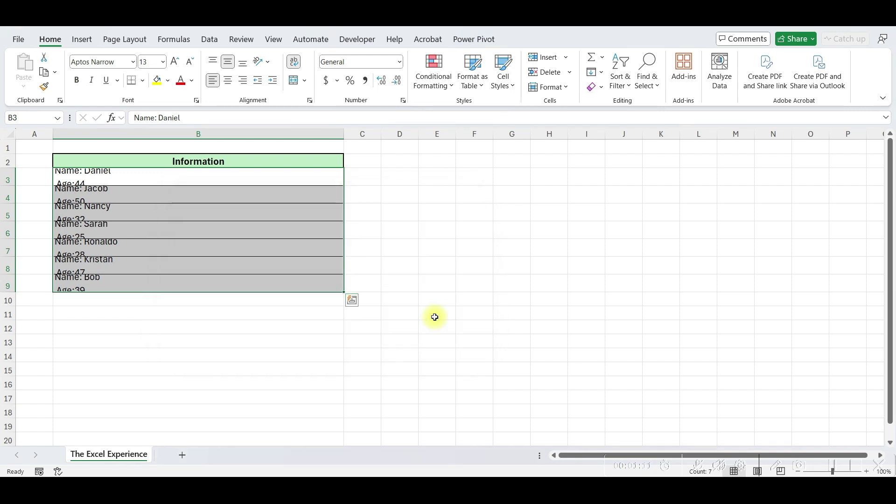
Step: Auto-fit rows 3 to 9 so all four lines show in each cell
{"action": "left_click_drag", "start_coordinate": [7, 176], "coordinate": [7, 286]}
{"action": "double_click", "coordinate": [7, 186]}
{"action": "left_click", "coordinate": [210, 239]}
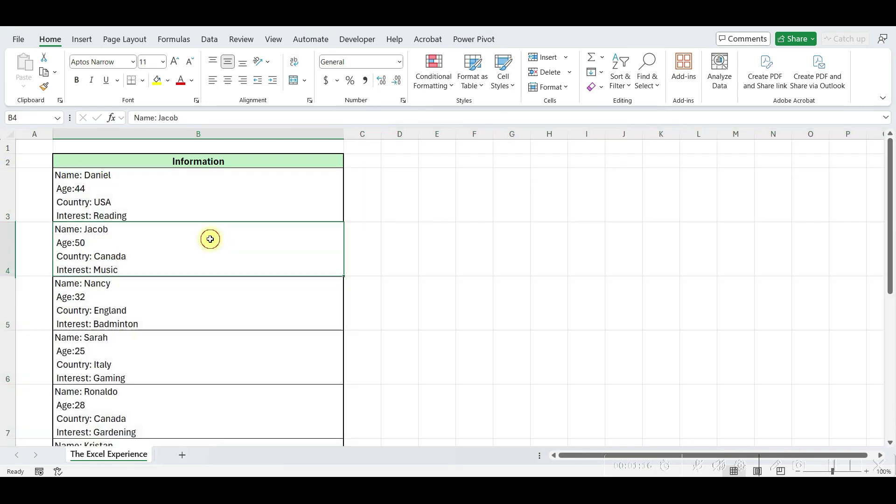
{"action": "scroll", "coordinate": [461, 325], "scroll_direction": "down", "scroll_amount": 5}
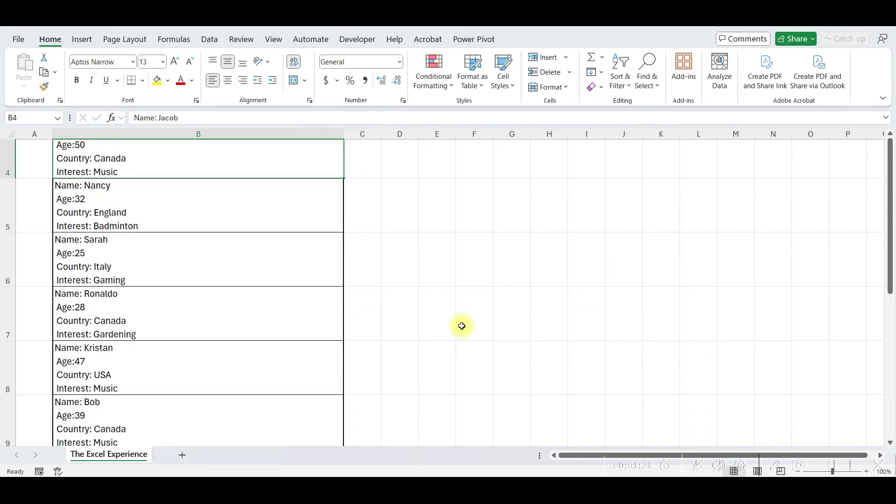
{"action": "scroll", "coordinate": [461, 325], "scroll_direction": "down", "scroll_amount": 2}
{"action": "scroll", "coordinate": [461, 326], "scroll_direction": "up", "scroll_amount": 6}
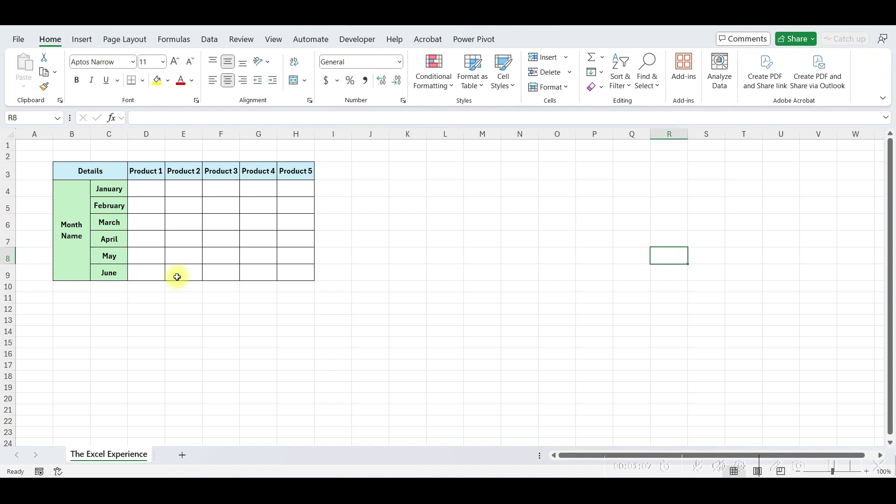
Step: Angle the Product 1–5 headers in D3:H3 counterclockwise and auto-fit row 3
{"action": "left_click_drag", "start_coordinate": [146, 172], "coordinate": [296, 171]}
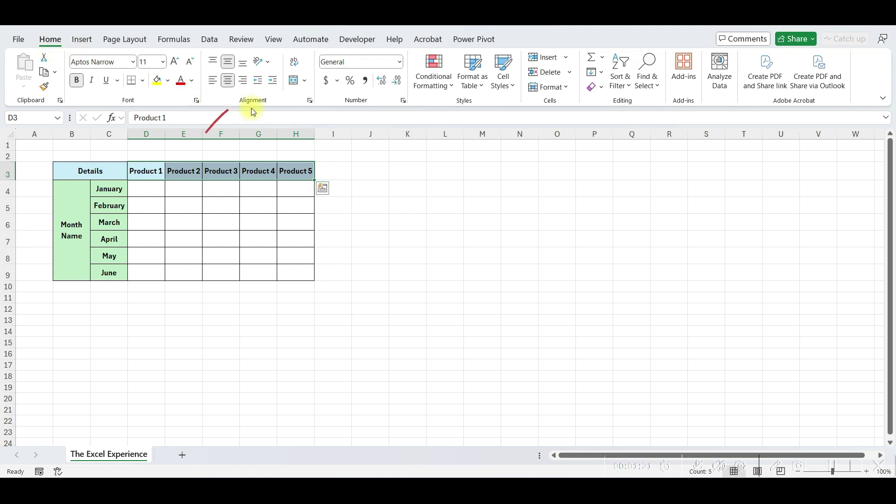
{"action": "left_click", "coordinate": [263, 64]}
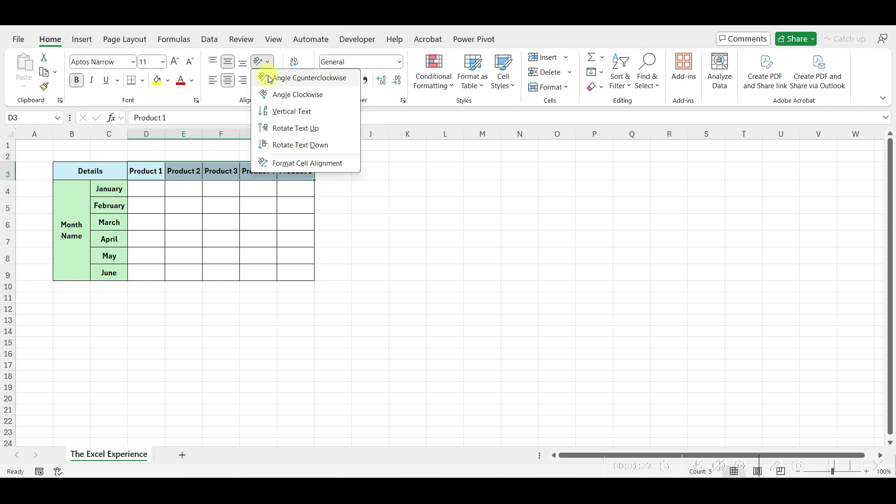
{"action": "left_click", "coordinate": [270, 78]}
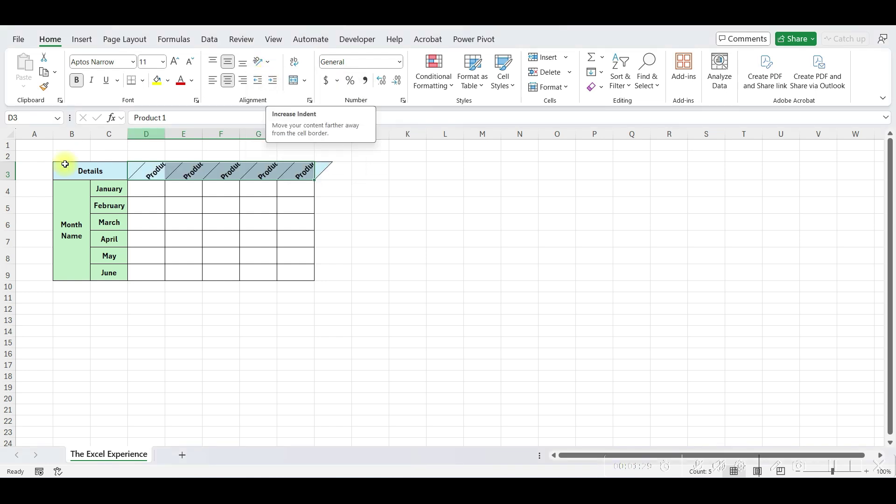
{"action": "double_click", "coordinate": [7, 180]}
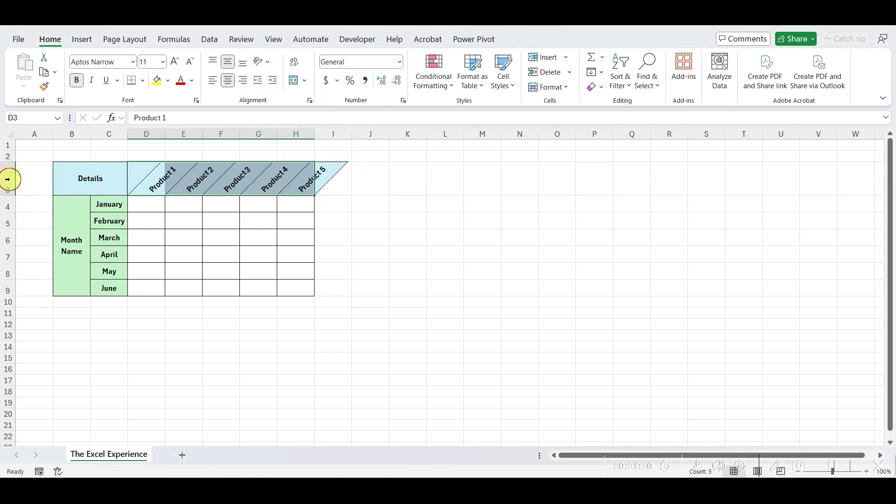
Step: Rotate the Month Name label in B4 up, then set it to Vertical Text
{"action": "left_click", "coordinate": [70, 230]}
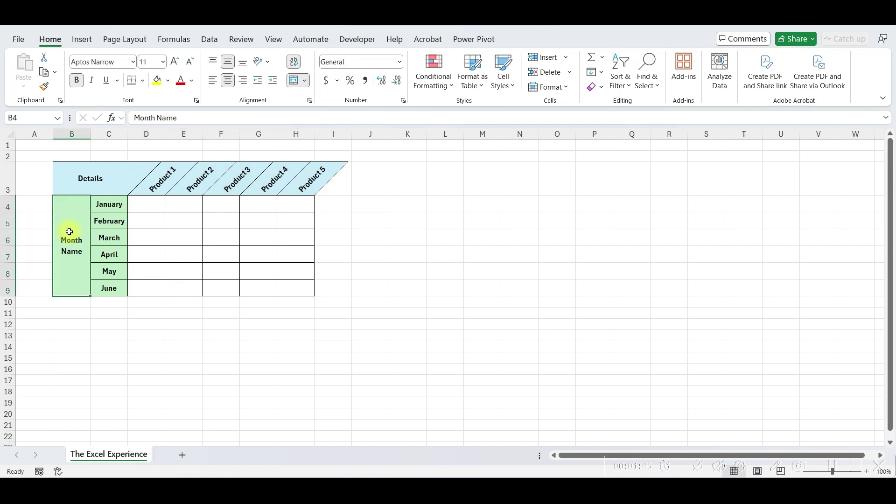
{"action": "left_click", "coordinate": [264, 65]}
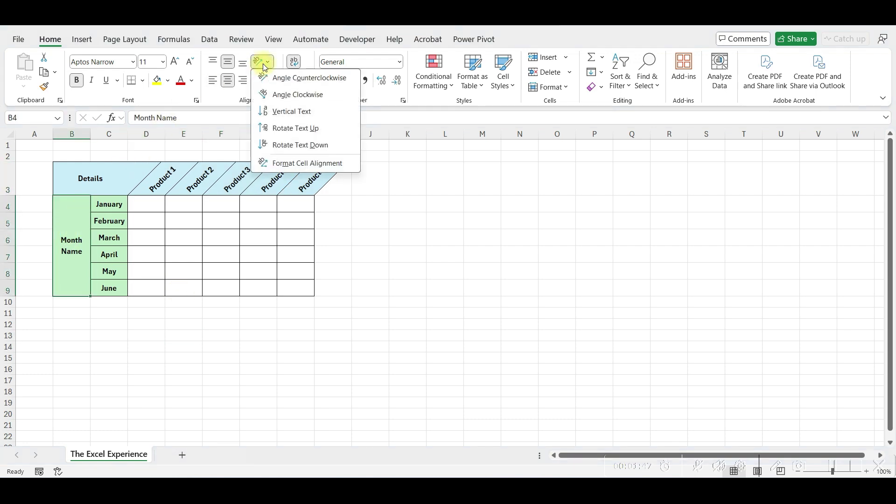
{"action": "left_click", "coordinate": [275, 130]}
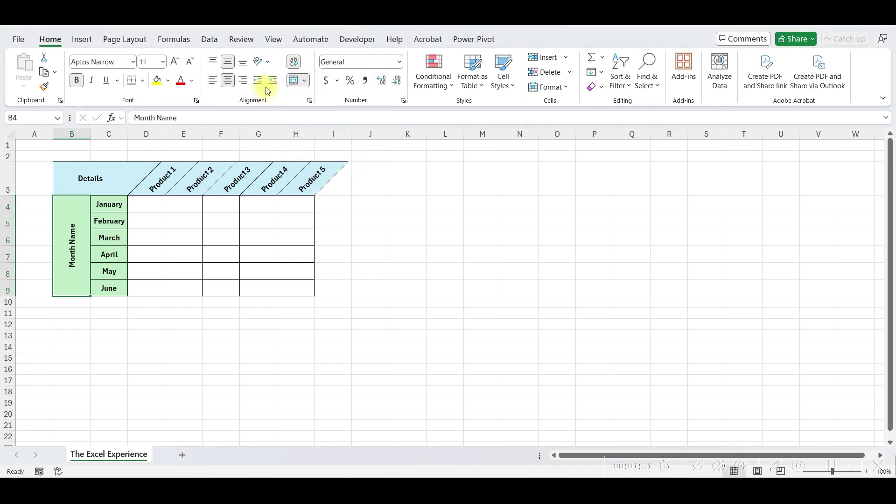
{"action": "left_click", "coordinate": [270, 63]}
{"action": "left_click", "coordinate": [274, 111]}
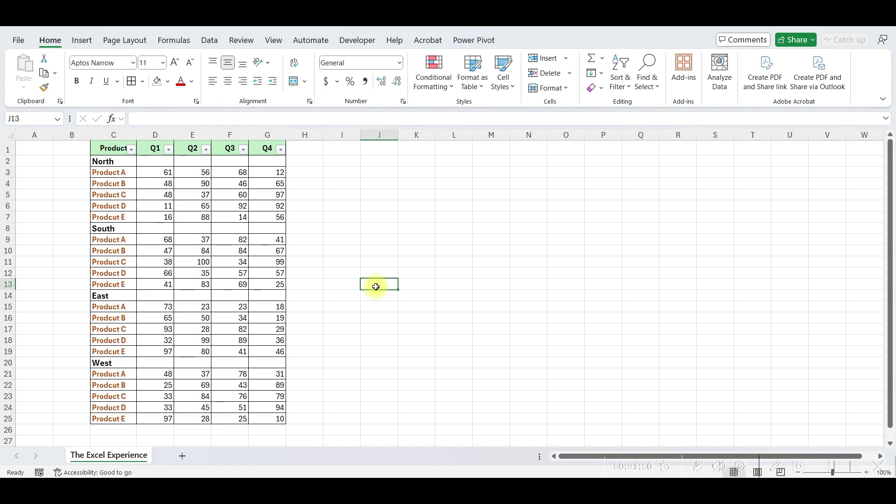
{"action": "left_click", "coordinate": [123, 164]}
{"action": "left_click_drag", "start_coordinate": [123, 164], "coordinate": [261, 149]}
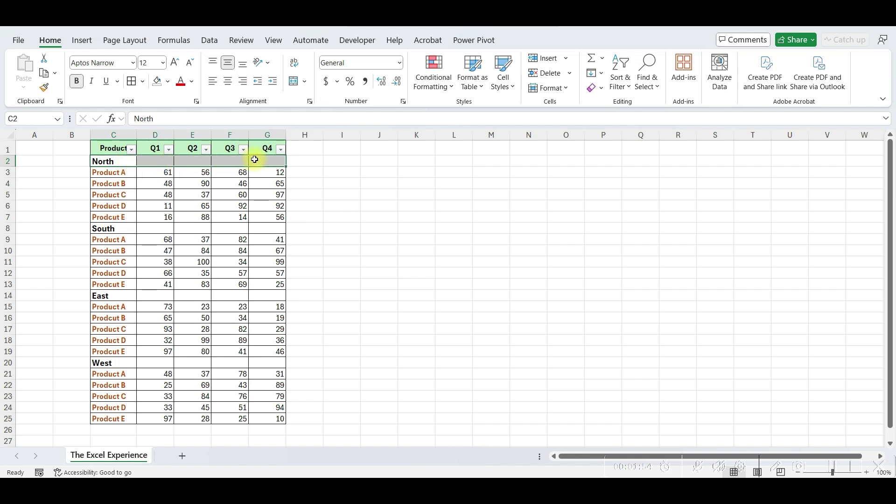
{"action": "left_click", "coordinate": [294, 81]}
{"action": "left_click_drag", "start_coordinate": [125, 227], "coordinate": [262, 229]}
{"action": "left_click", "coordinate": [293, 81]}
{"action": "left_click_drag", "start_coordinate": [126, 295], "coordinate": [269, 296]}
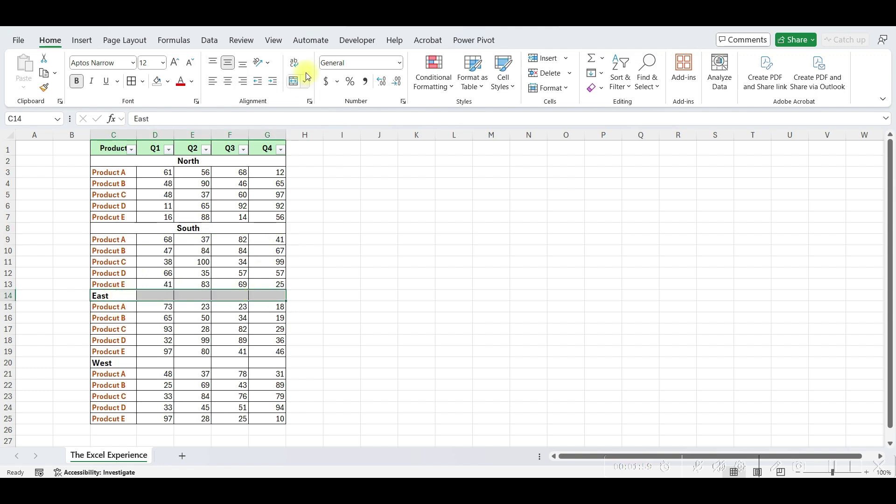
{"action": "left_click", "coordinate": [294, 81]}
{"action": "left_click_drag", "start_coordinate": [122, 365], "coordinate": [266, 364]}
{"action": "left_click", "coordinate": [294, 82]}
{"action": "left_click", "coordinate": [125, 206]}
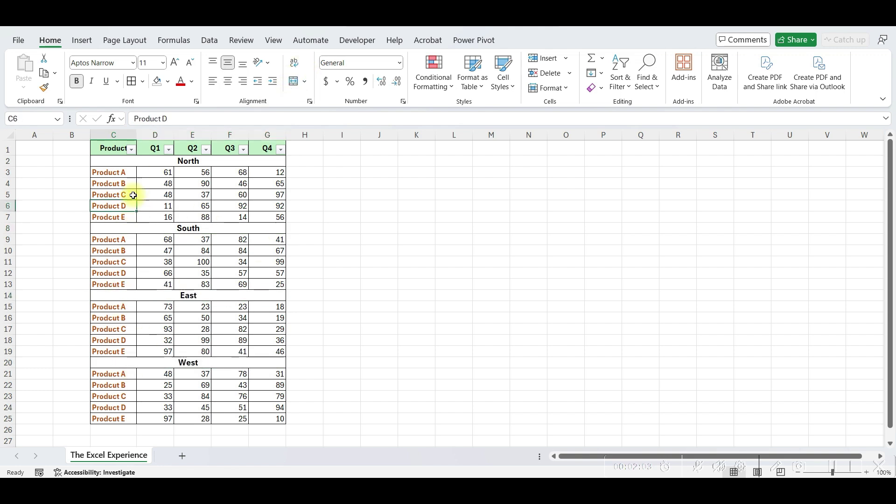
{"action": "left_click", "coordinate": [131, 149]}
{"action": "left_click", "coordinate": [122, 165]}
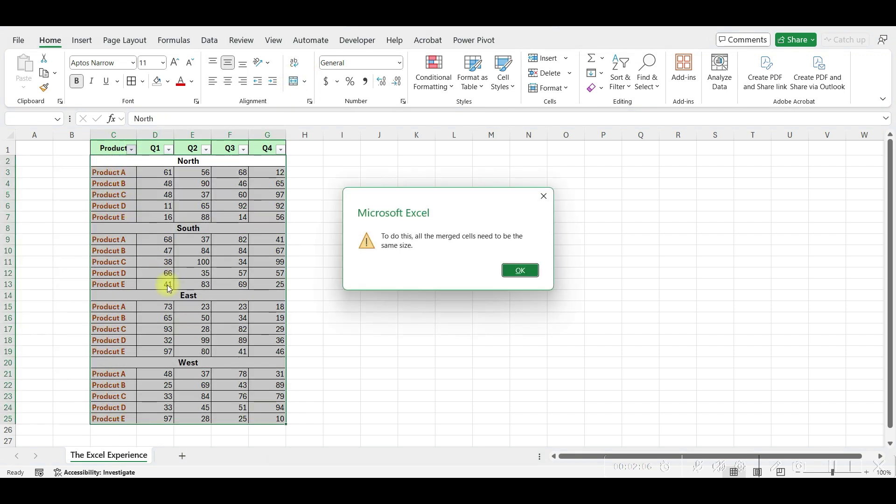
{"action": "left_click", "coordinate": [514, 272]}
{"action": "left_click", "coordinate": [513, 273]}
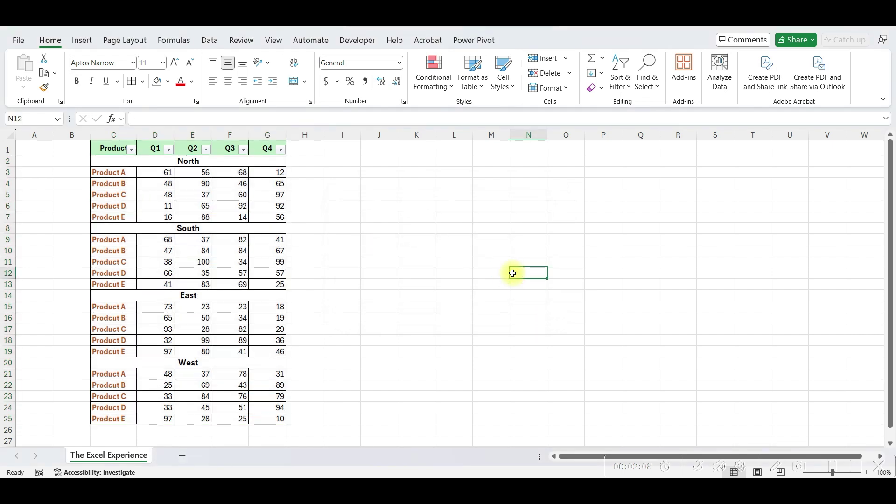
{"action": "key", "text": "ctrl+z"}
{"action": "key", "text": "ctrl+z"}
{"action": "key", "text": "ctrl+z"}
{"action": "key", "text": "ctrl+z"}
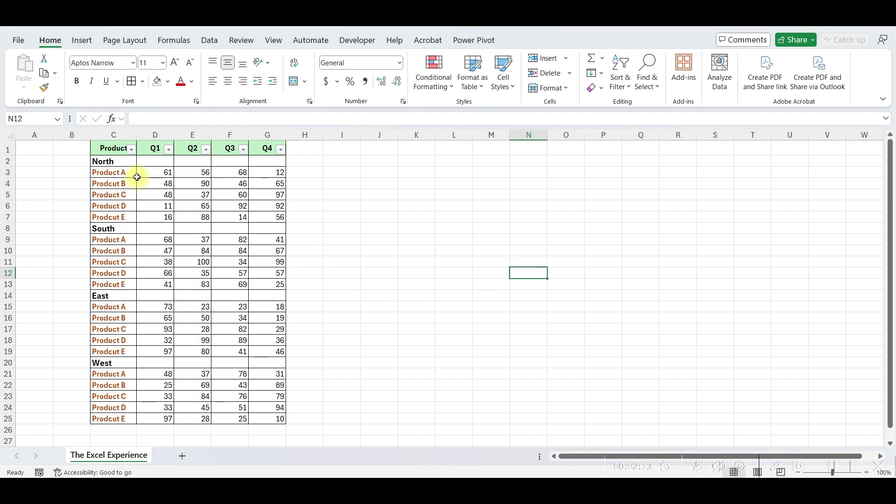
{"action": "left_click_drag", "start_coordinate": [123, 161], "coordinate": [274, 160]}
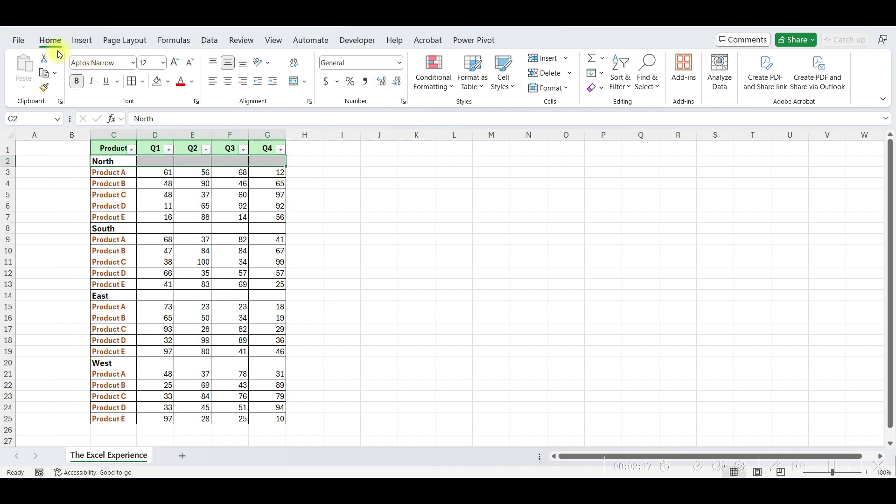
Step: Center the North and South headings across columns C:G using Center Across Selection
{"action": "left_click", "coordinate": [312, 102]}
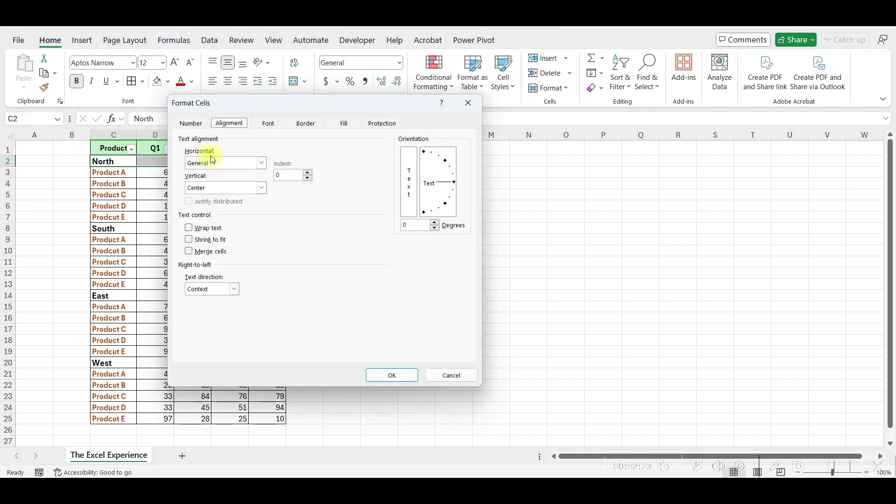
{"action": "left_click", "coordinate": [262, 163]}
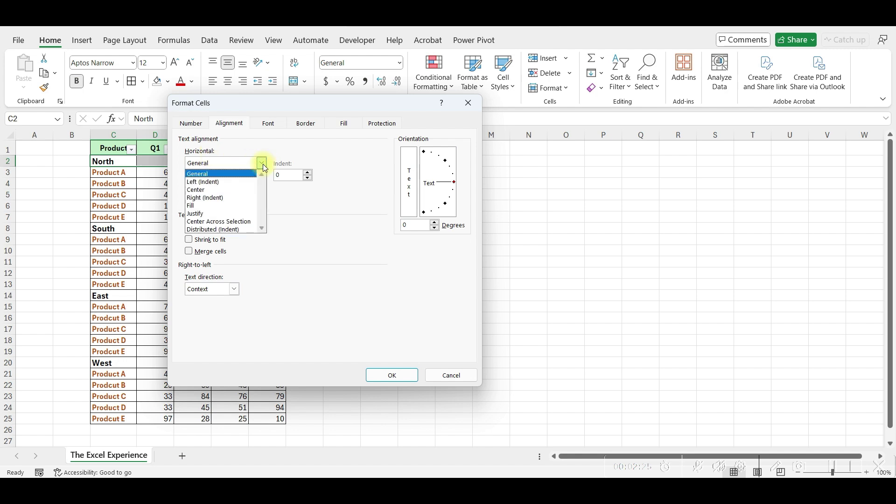
{"action": "left_click", "coordinate": [239, 222]}
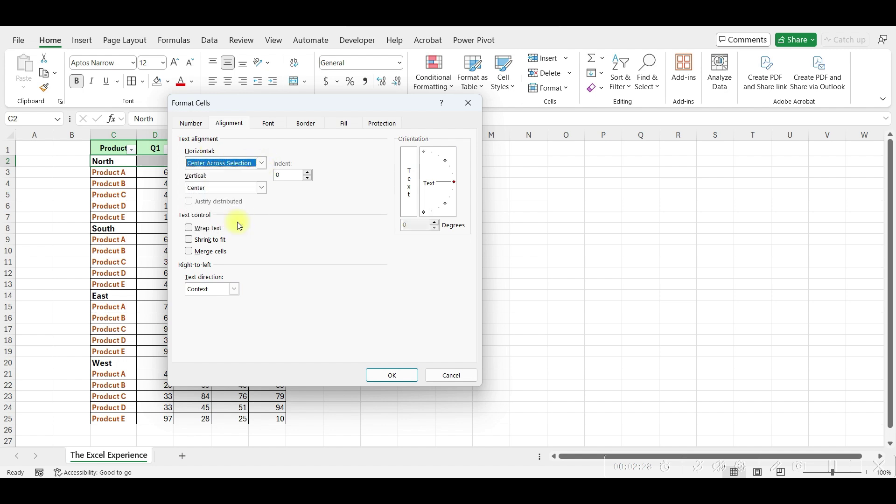
{"action": "left_click", "coordinate": [391, 375]}
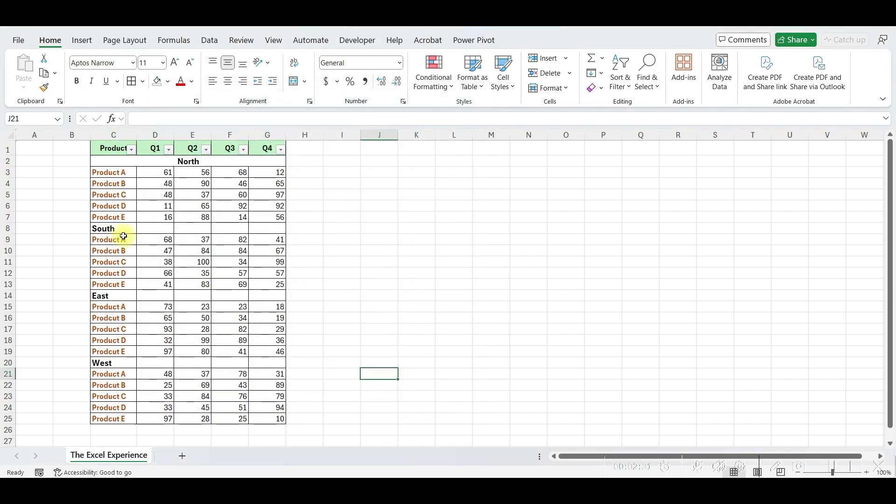
{"action": "left_click_drag", "start_coordinate": [114, 229], "coordinate": [269, 227]}
{"action": "left_click", "coordinate": [309, 101]}
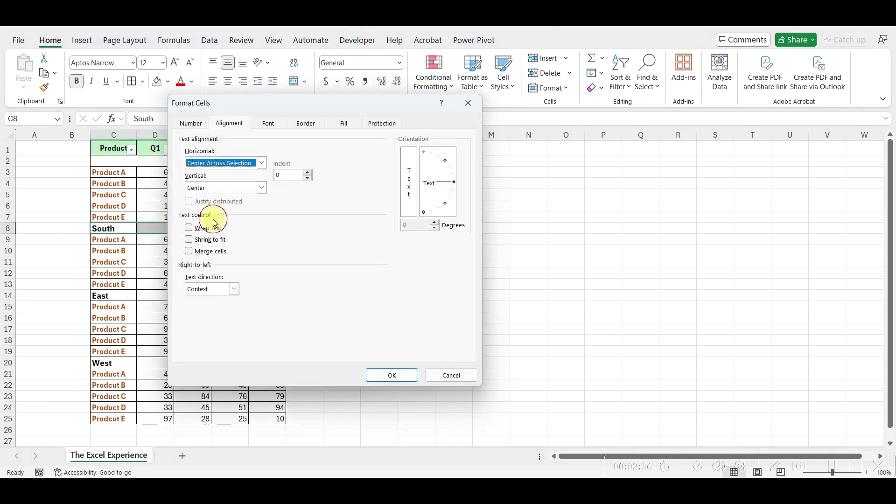
{"action": "left_click", "coordinate": [388, 373]}
Step: Center the East and West headings across columns C:G using Center Across Selection
{"action": "left_click_drag", "start_coordinate": [115, 296], "coordinate": [276, 295]}
{"action": "left_click", "coordinate": [310, 101]}
{"action": "left_click", "coordinate": [261, 163]}
{"action": "left_click", "coordinate": [219, 219]}
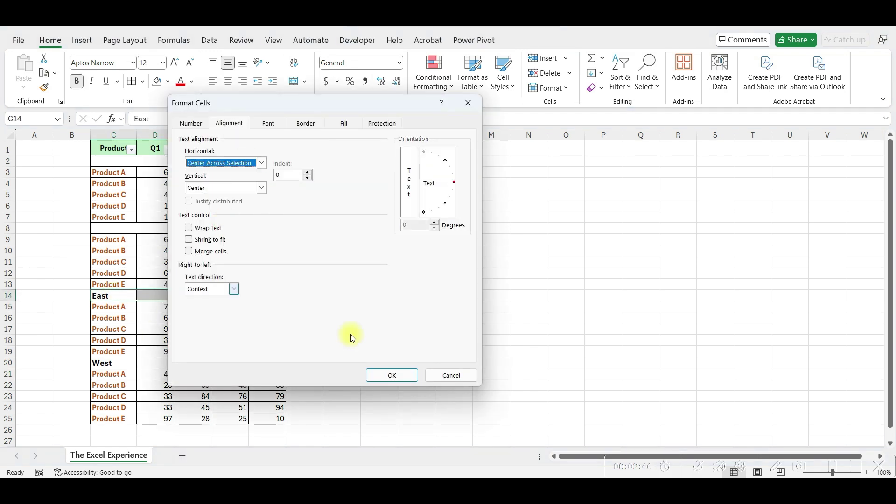
{"action": "left_click", "coordinate": [391, 375]}
{"action": "left_click_drag", "start_coordinate": [114, 363], "coordinate": [268, 365]}
{"action": "left_click", "coordinate": [310, 101]}
{"action": "left_click", "coordinate": [261, 163]}
{"action": "left_click", "coordinate": [219, 220]}
{"action": "left_click", "coordinate": [392, 375]}
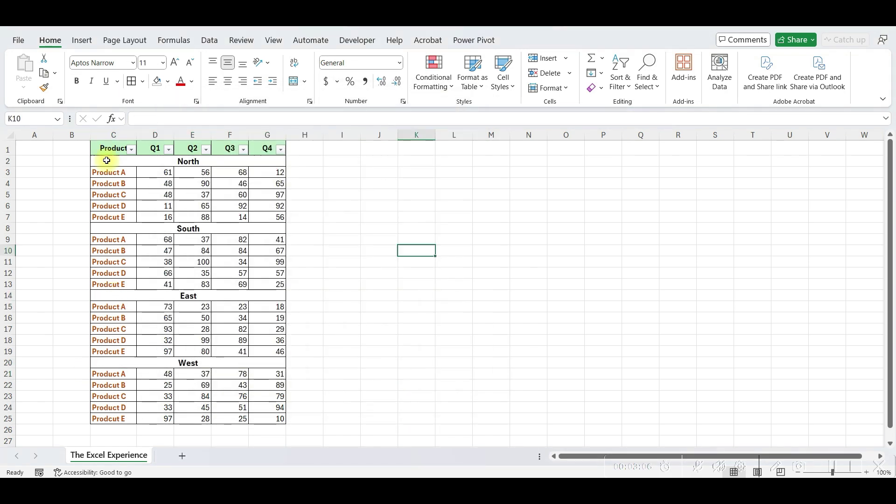
Step: Select the product name, Q1 and Q2 columns in turn, then clear the selection
{"action": "left_click_drag", "start_coordinate": [112, 161], "coordinate": [108, 421]}
{"action": "left_click_drag", "start_coordinate": [157, 161], "coordinate": [161, 420]}
{"action": "left_click_drag", "start_coordinate": [201, 162], "coordinate": [204, 419]}
{"action": "left_click", "coordinate": [406, 372]}
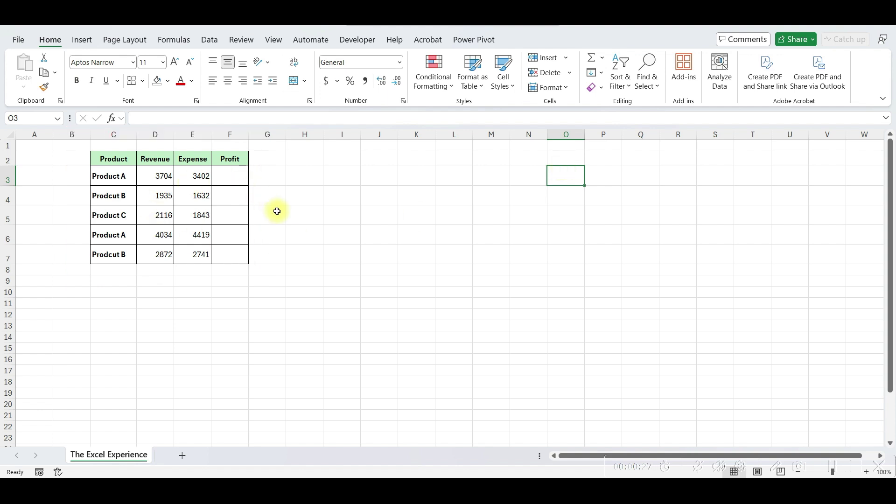
Step: Enter a =D3-E3 profit formula in F3, then clear it again
{"action": "left_click", "coordinate": [232, 179]}
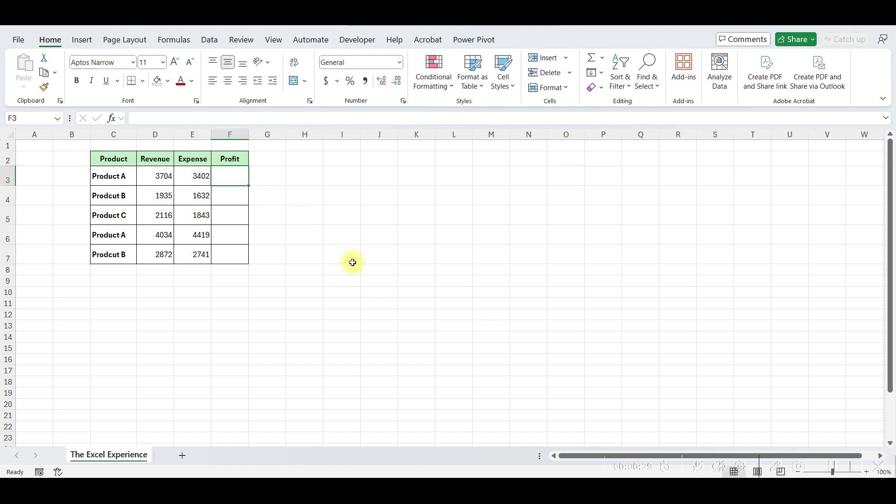
{"action": "type", "text": "="}
{"action": "key", "text": "Left"}
{"action": "key", "text": "Left"}
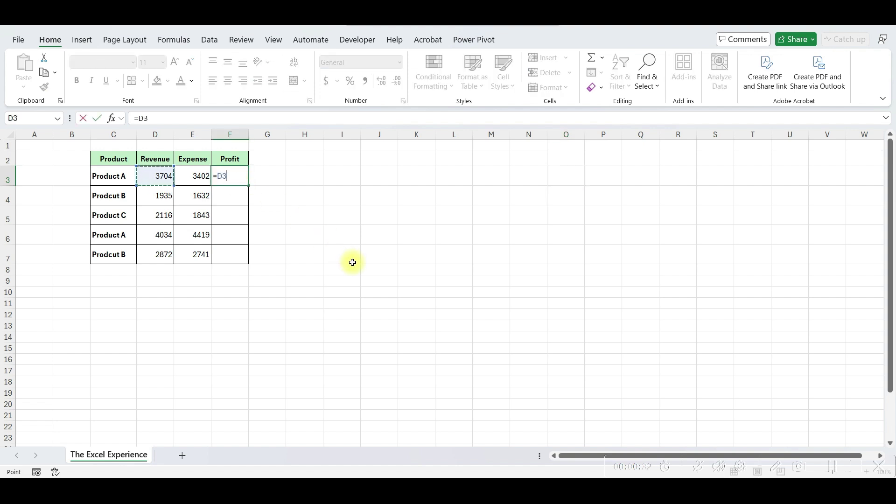
{"action": "type", "text": "-"}
{"action": "key", "text": "Left"}
{"action": "key", "text": "Return"}
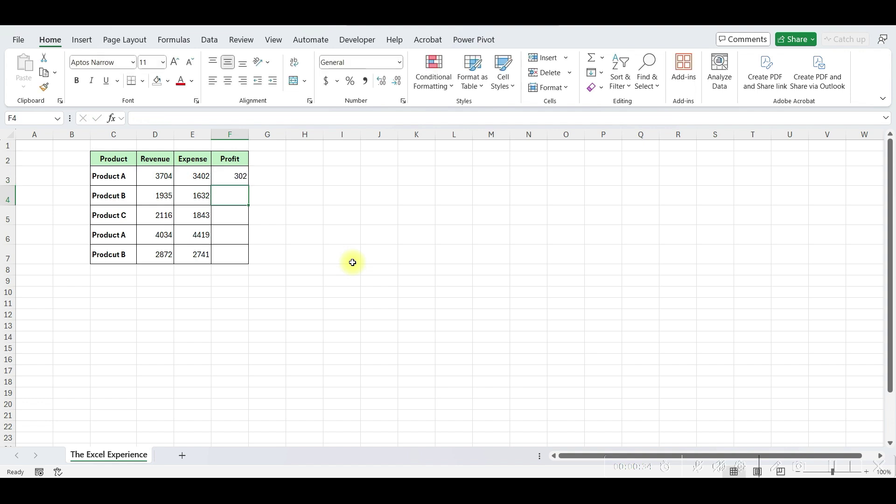
{"action": "key", "text": "Up"}
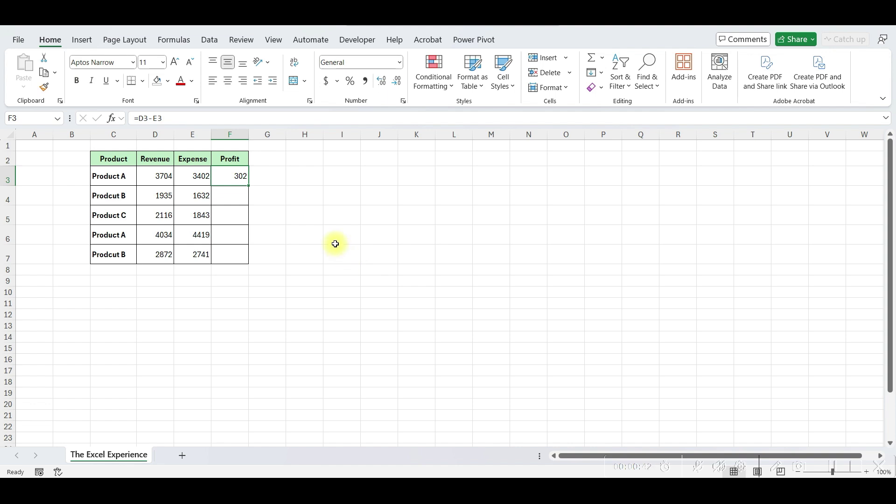
{"action": "key", "text": "Delete"}
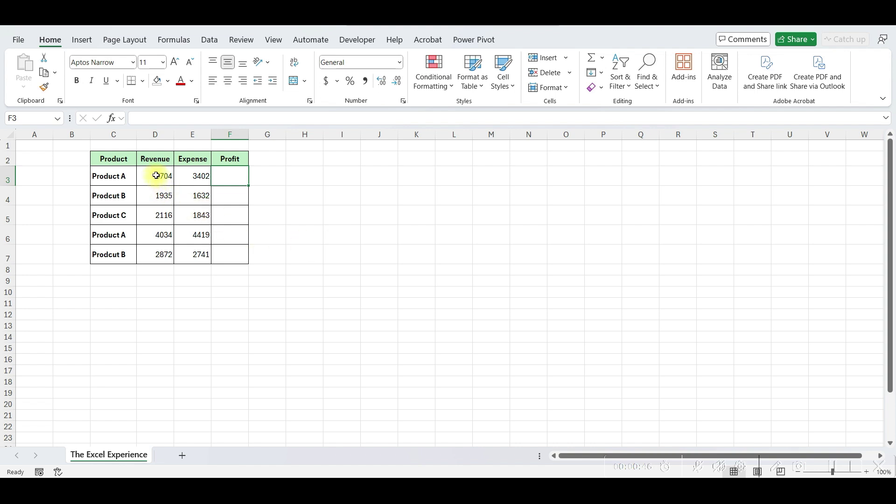
Step: Define the name Revenue for the revenue figures D3:D7
{"action": "left_click_drag", "start_coordinate": [154, 176], "coordinate": [155, 254]}
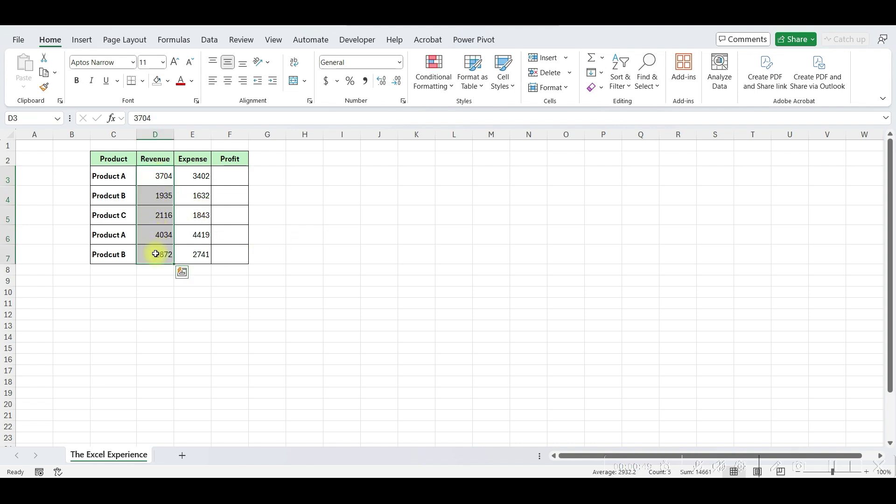
{"action": "left_click", "coordinate": [174, 40]}
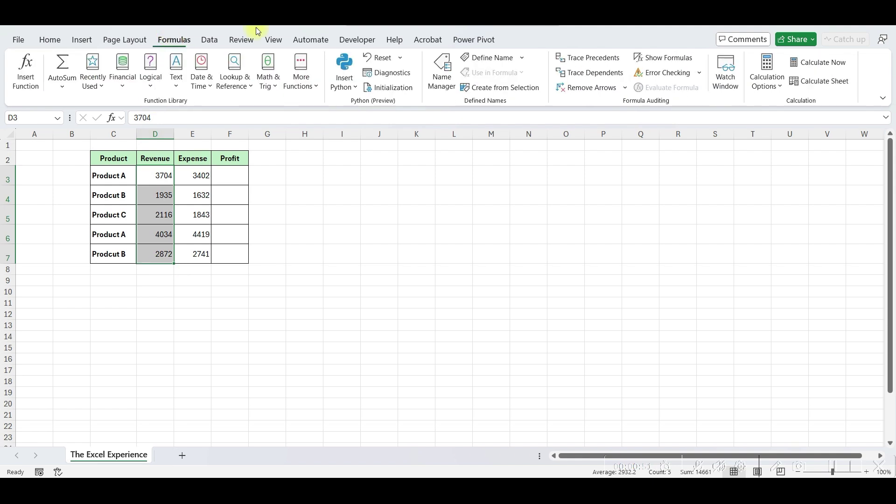
{"action": "left_click", "coordinate": [494, 58]}
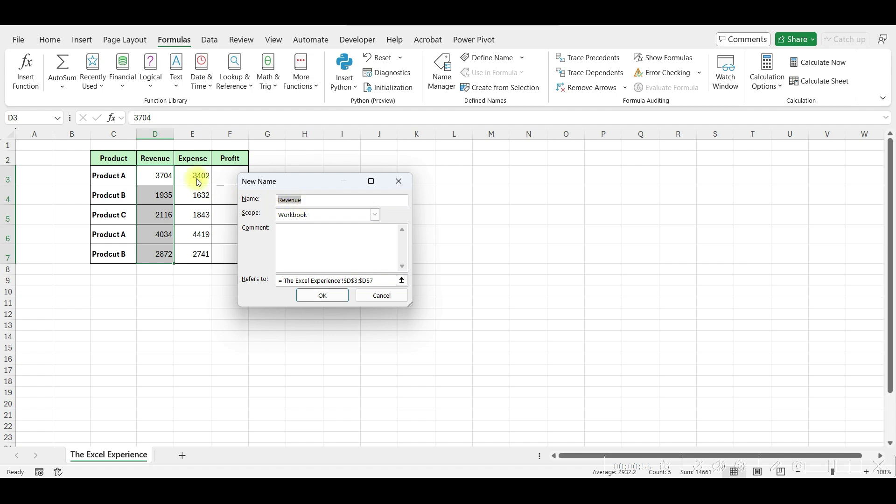
{"action": "left_click", "coordinate": [316, 297]}
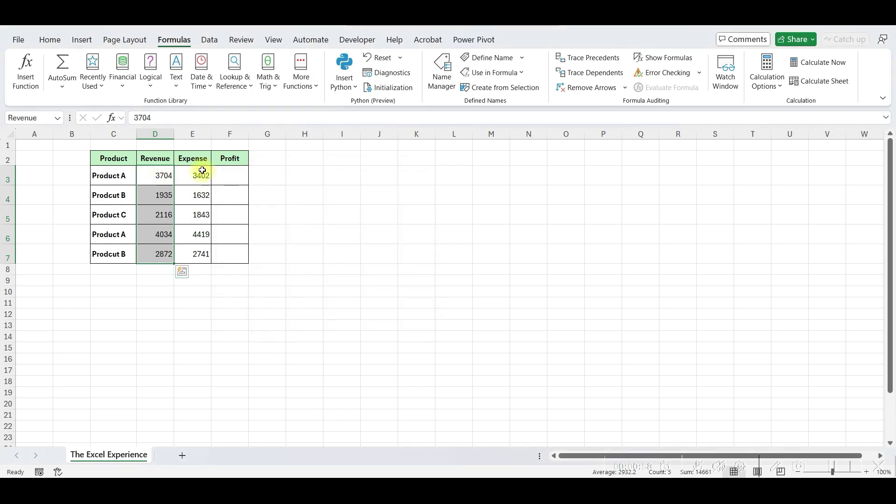
Step: Define the name Expense for the expense figures E3:E7
{"action": "left_click_drag", "start_coordinate": [200, 172], "coordinate": [199, 254]}
{"action": "left_click", "coordinate": [485, 57]}
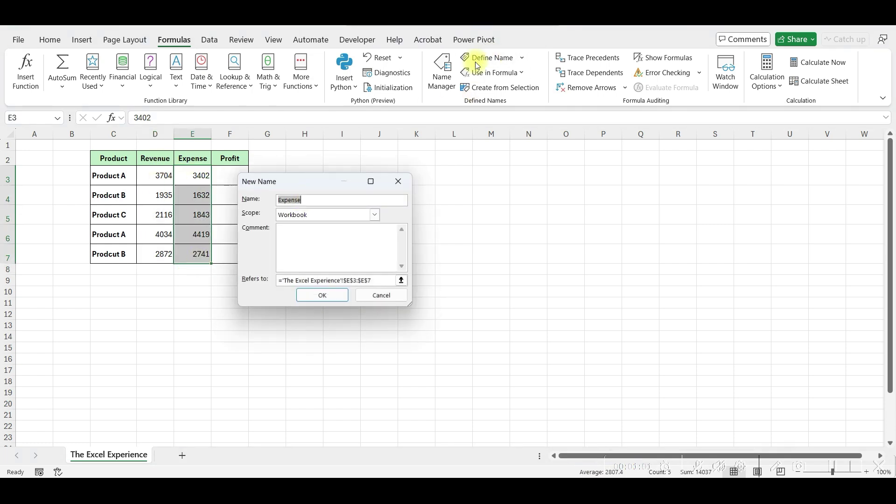
{"action": "left_click", "coordinate": [304, 296]}
{"action": "left_click", "coordinate": [304, 301]}
{"action": "left_click", "coordinate": [230, 179]}
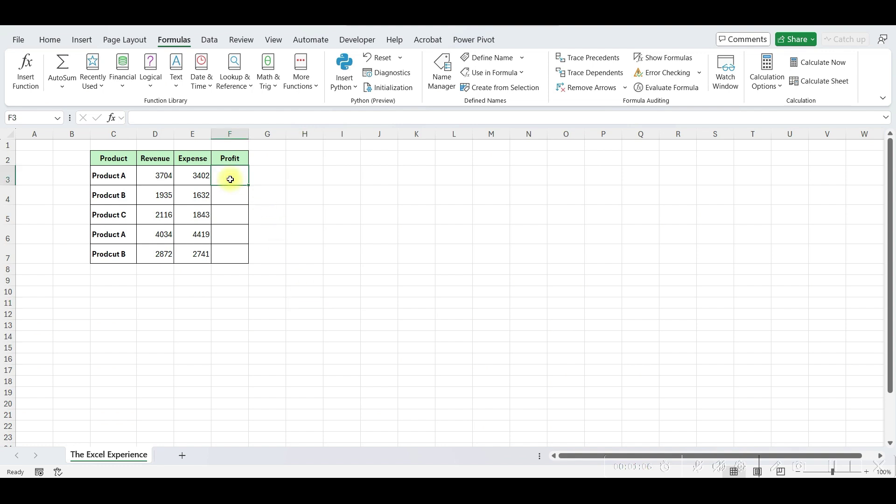
{"action": "type", "text": "="}
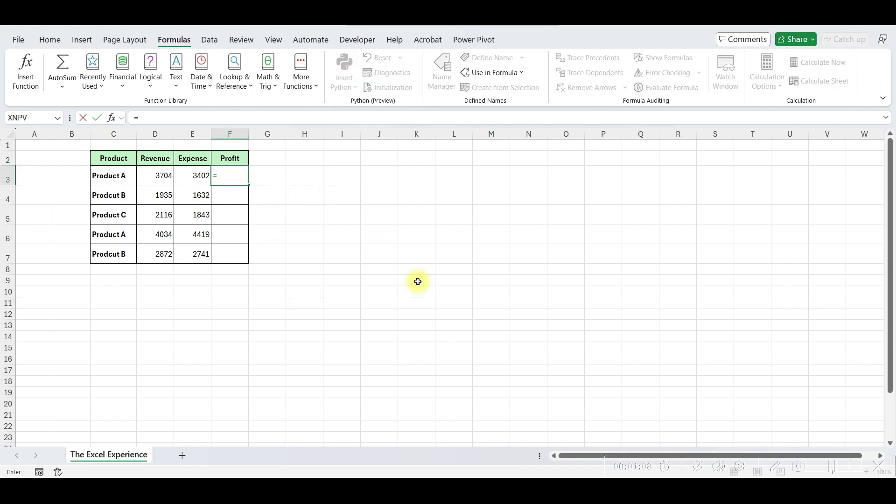
{"action": "type", "text": "rev"}
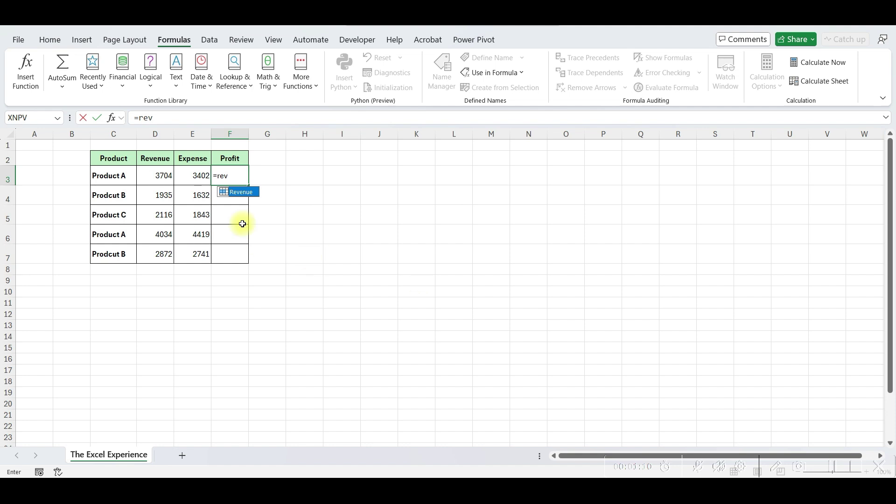
{"action": "double_click", "coordinate": [242, 191]}
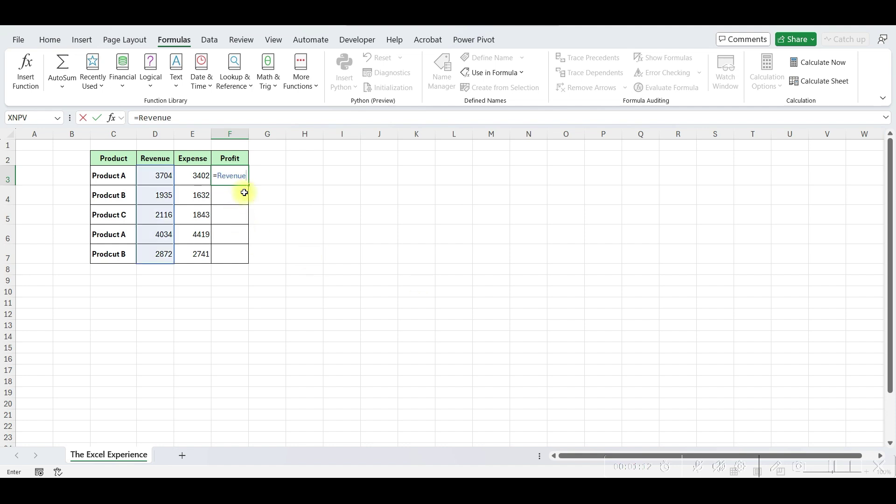
{"action": "type", "text": "-exp"}
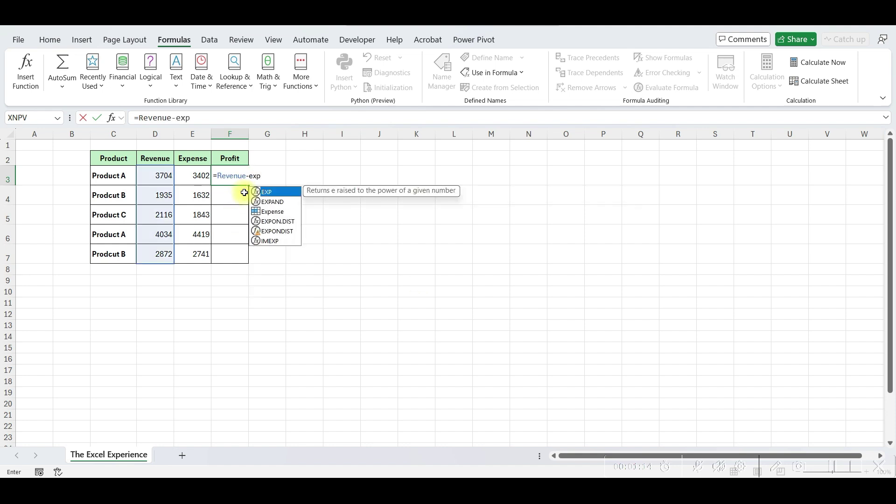
{"action": "left_click", "coordinate": [271, 212]}
{"action": "double_click", "coordinate": [271, 212]}
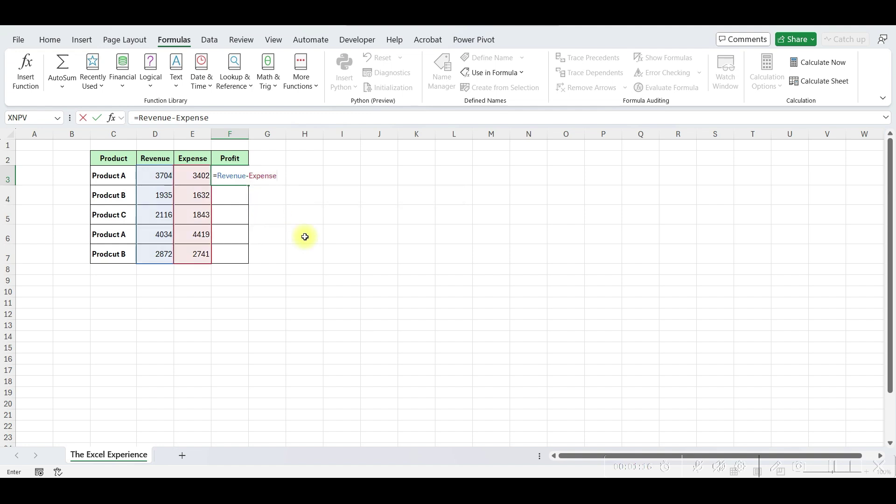
{"action": "key", "text": "Return"}
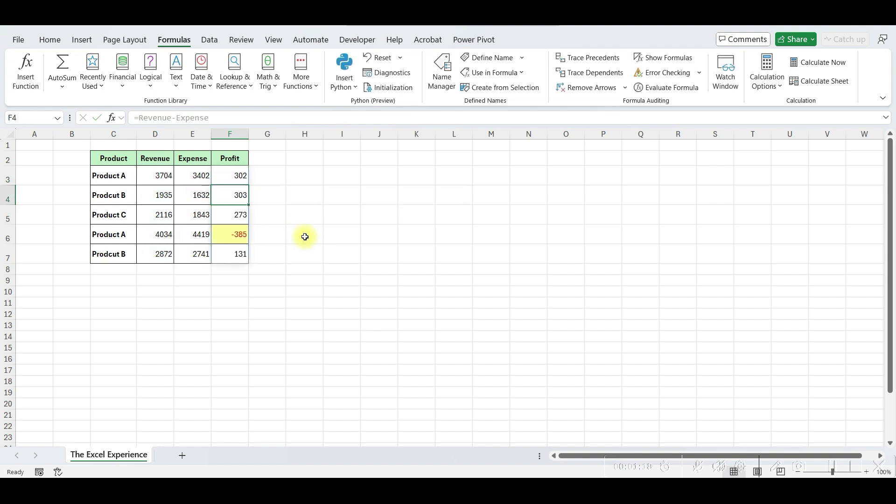
{"action": "key", "text": "Down"}
{"action": "key", "text": "Down"}
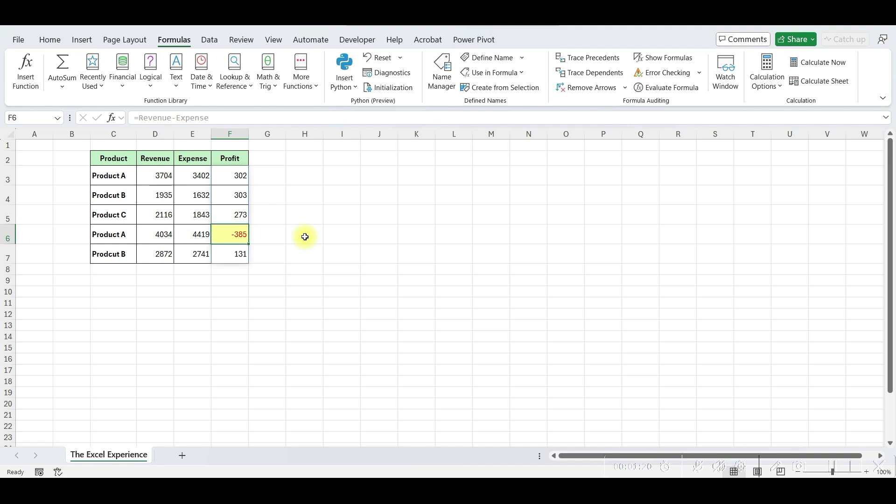
{"action": "key", "text": "Down"}
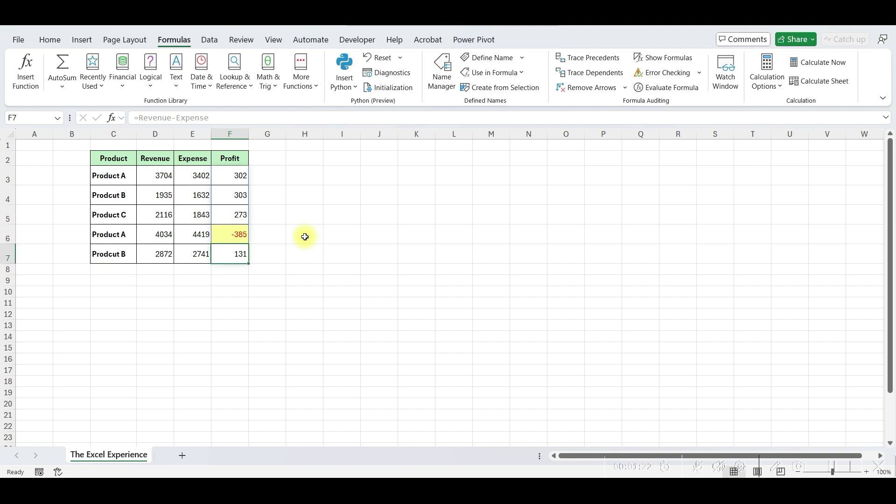
{"action": "double_click", "coordinate": [234, 176]}
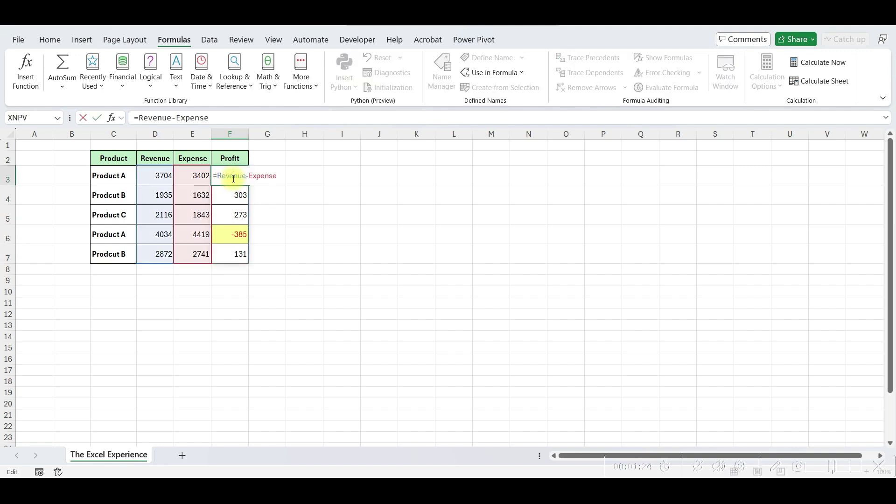
{"action": "left_click_drag", "start_coordinate": [233, 177], "coordinate": [258, 222]}
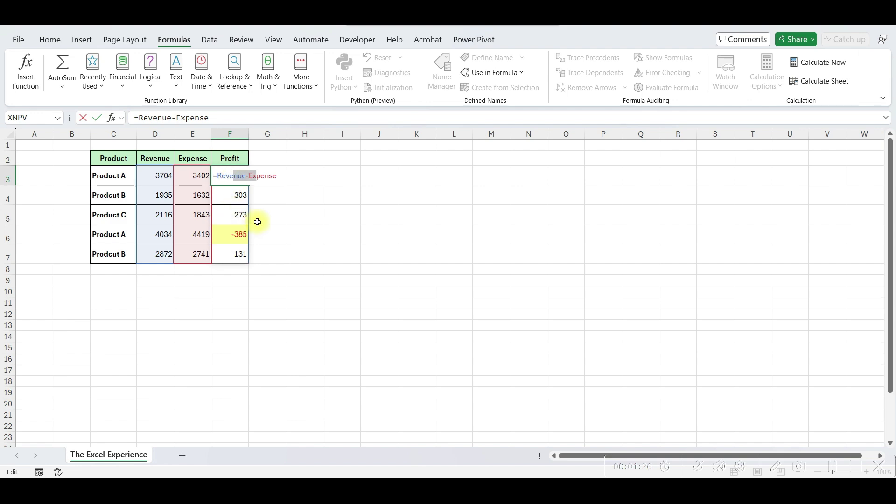
{"action": "key", "text": "Escape"}
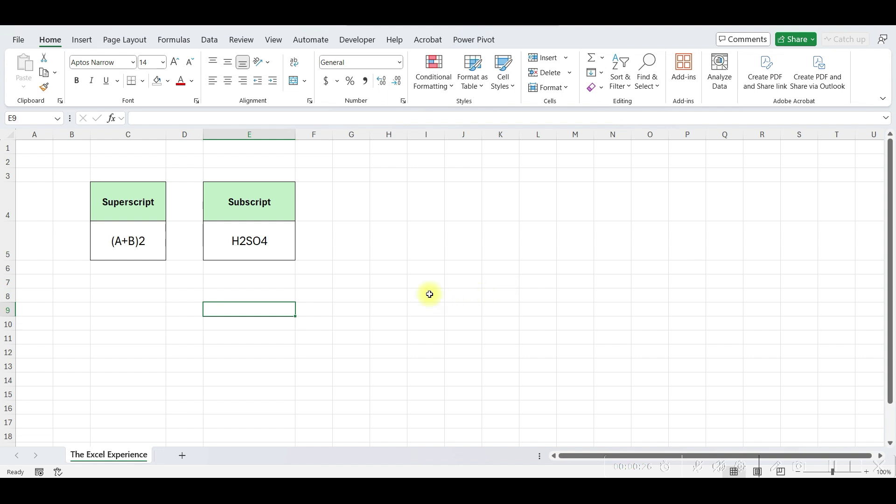
Step: Make the final 2 in (A+B)2 in C5 a superscript
{"action": "left_click", "coordinate": [127, 274]}
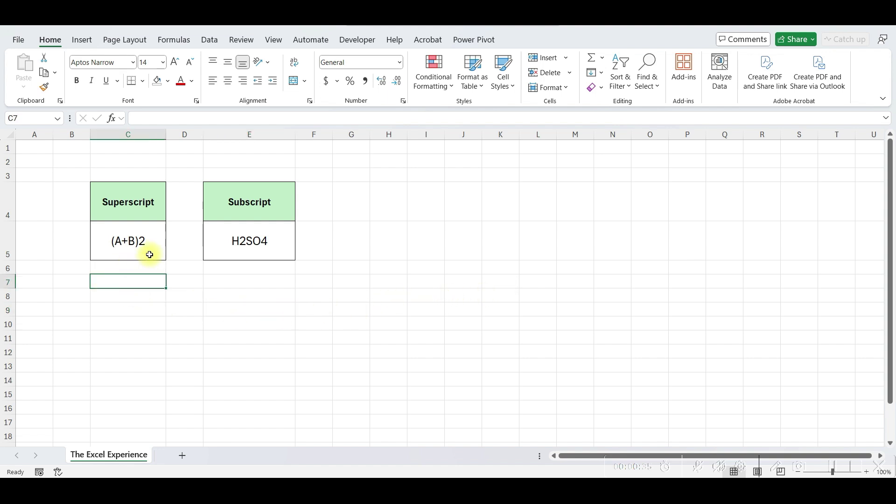
{"action": "double_click", "coordinate": [154, 242]}
{"action": "key", "text": "shift+Left"}
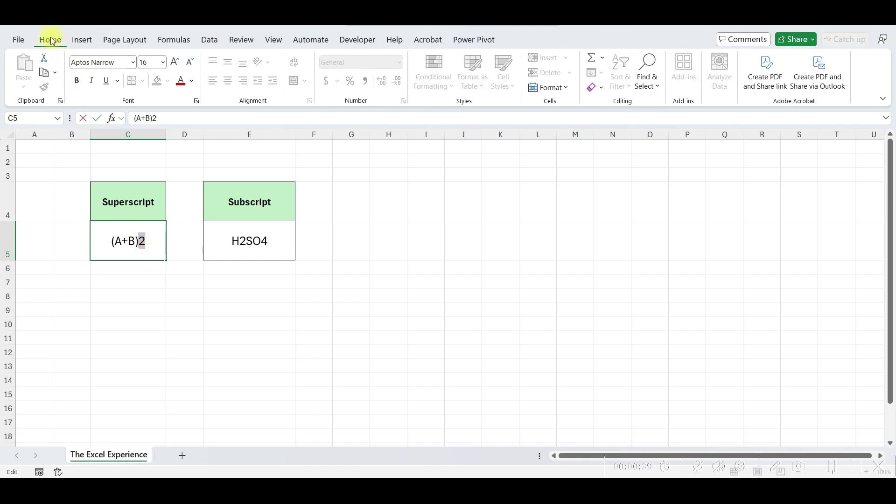
{"action": "left_click", "coordinate": [196, 102]}
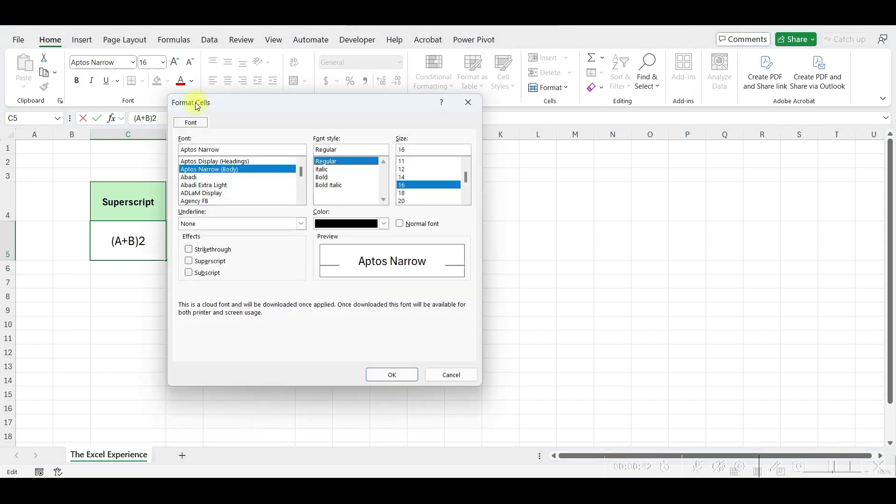
{"action": "left_click", "coordinate": [205, 261]}
{"action": "left_click", "coordinate": [392, 374]}
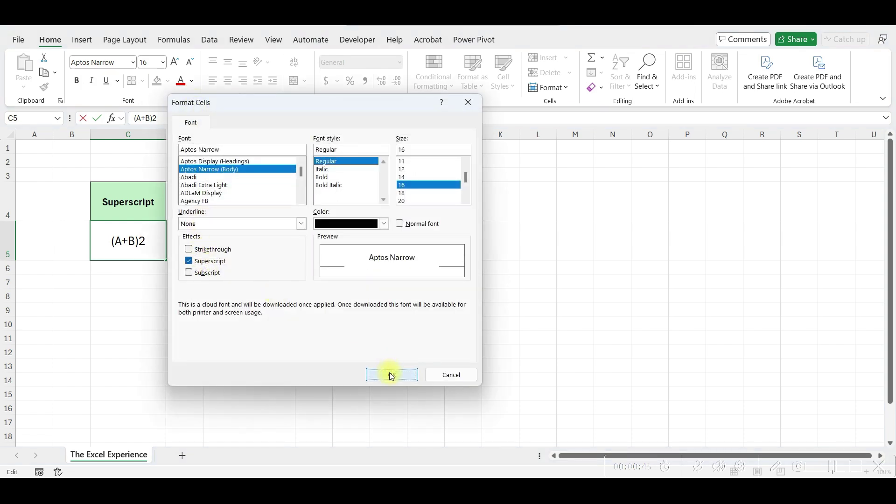
{"action": "key", "text": "Return"}
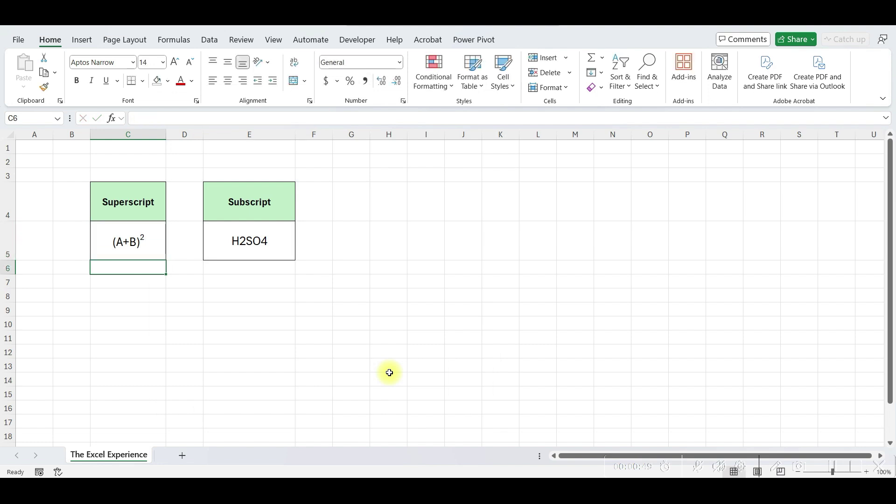
Step: Make the 2 and the 4 in H2SO4 in E5 subscripts
{"action": "left_click", "coordinate": [274, 243]}
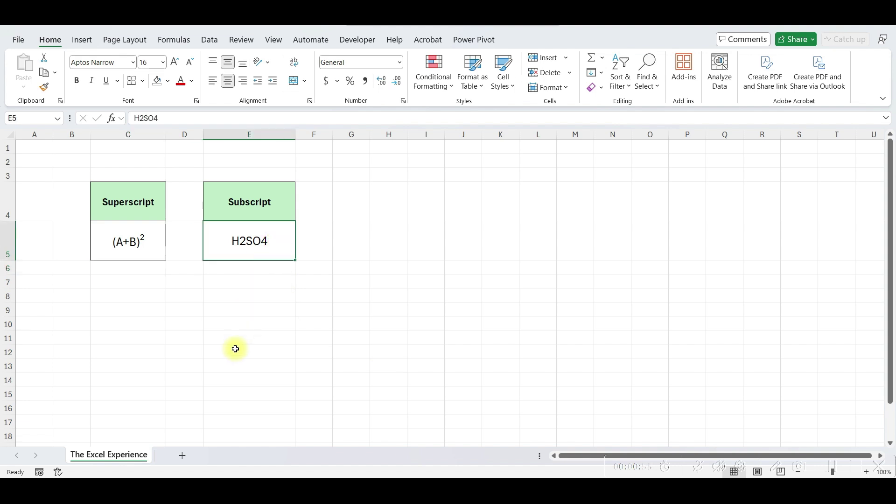
{"action": "double_click", "coordinate": [245, 246]}
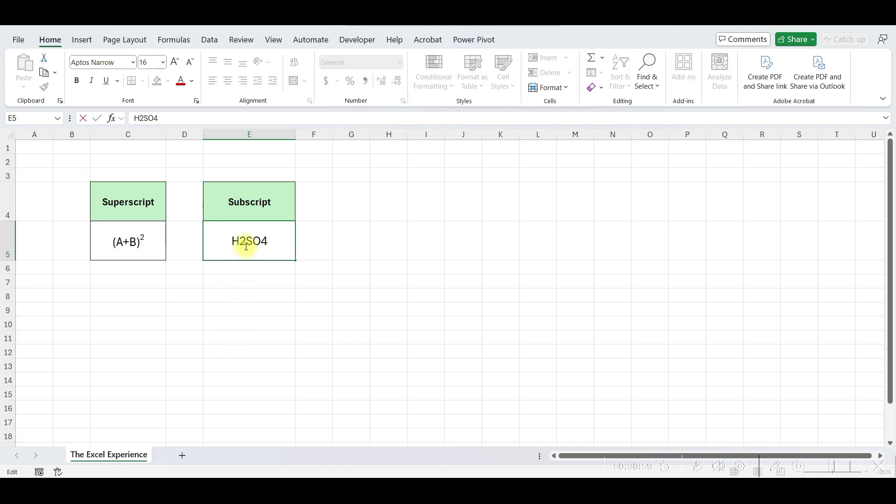
{"action": "key", "text": "shift+Left"}
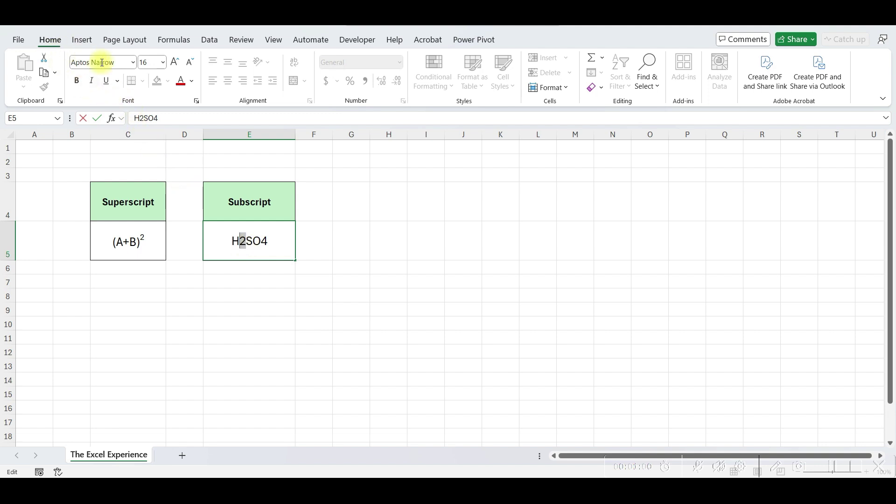
{"action": "left_click", "coordinate": [198, 104]}
{"action": "left_click", "coordinate": [218, 276]}
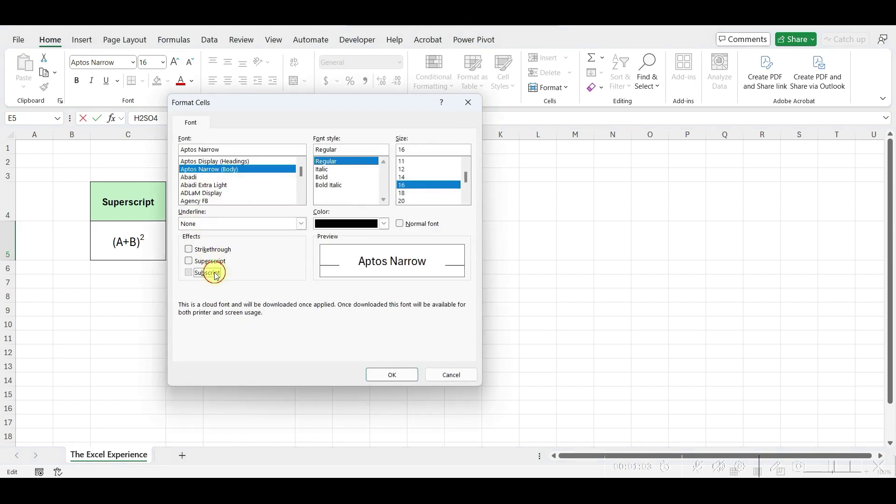
{"action": "key", "text": "Return"}
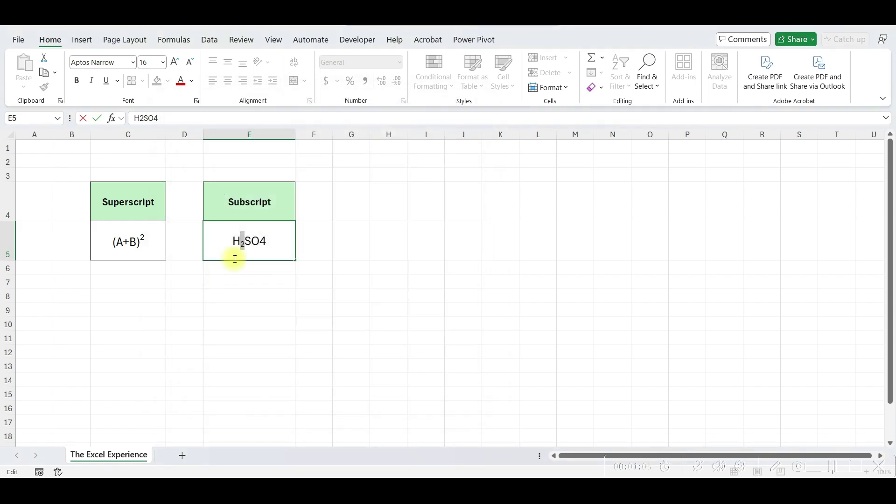
{"action": "left_click", "coordinate": [268, 244]}
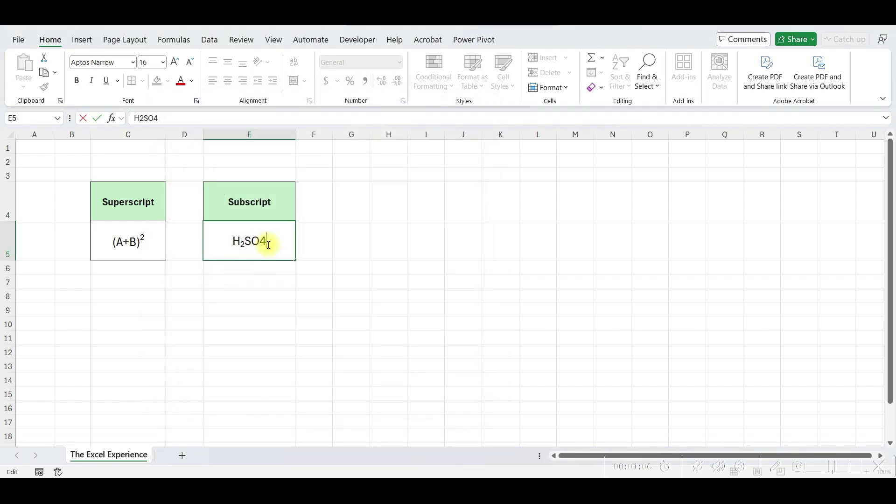
{"action": "left_click", "coordinate": [196, 101]}
{"action": "left_click", "coordinate": [211, 274]}
{"action": "key", "text": "Return"}
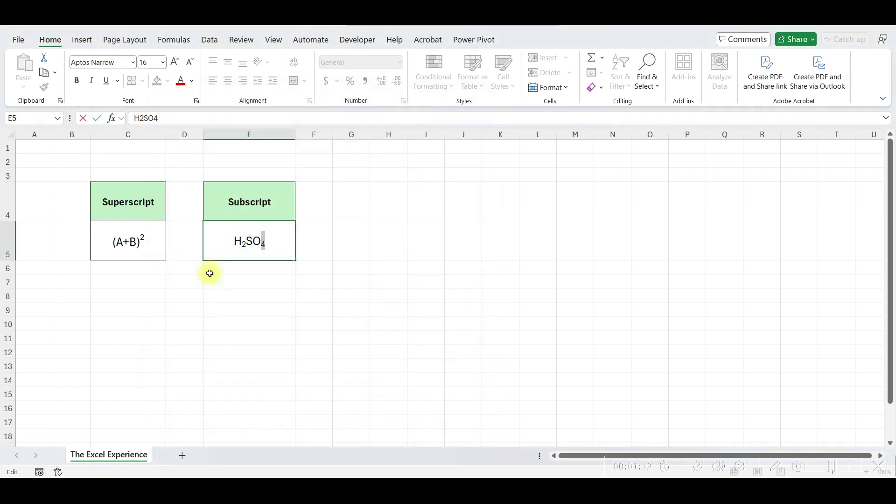
{"action": "key", "text": "Return"}
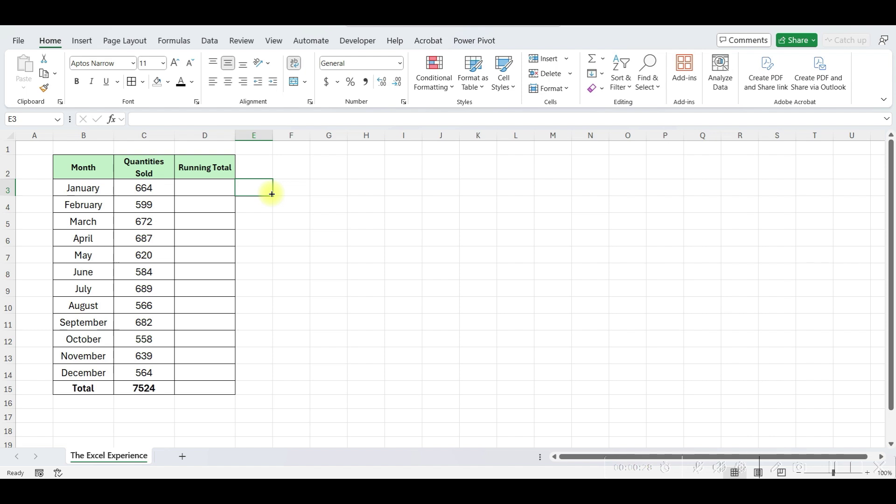
Step: Add a Quick Analysis Running Total for quantities C3:C14, from 664 up to 7524
{"action": "left_click", "coordinate": [293, 209]}
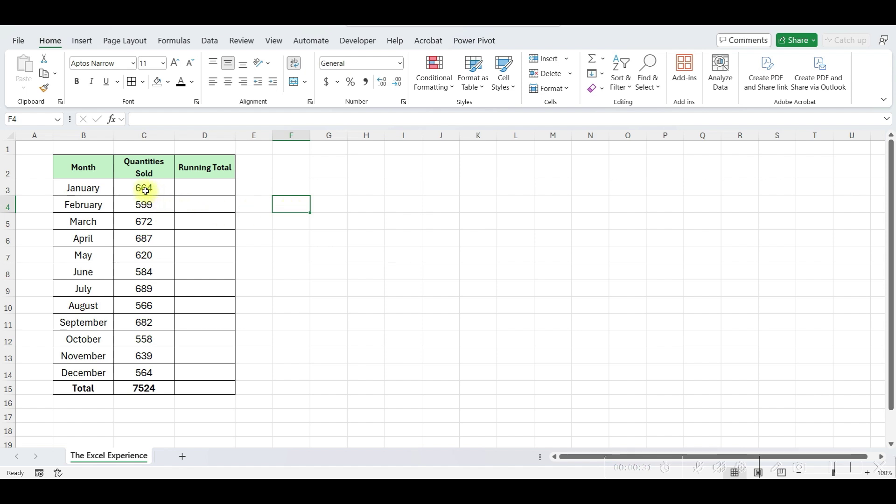
{"action": "left_click_drag", "start_coordinate": [145, 191], "coordinate": [135, 369]}
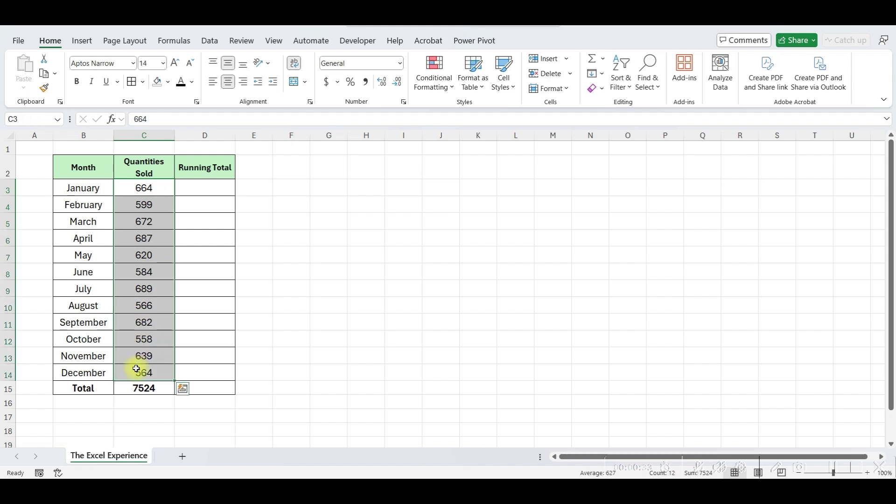
{"action": "left_click", "coordinate": [183, 393]}
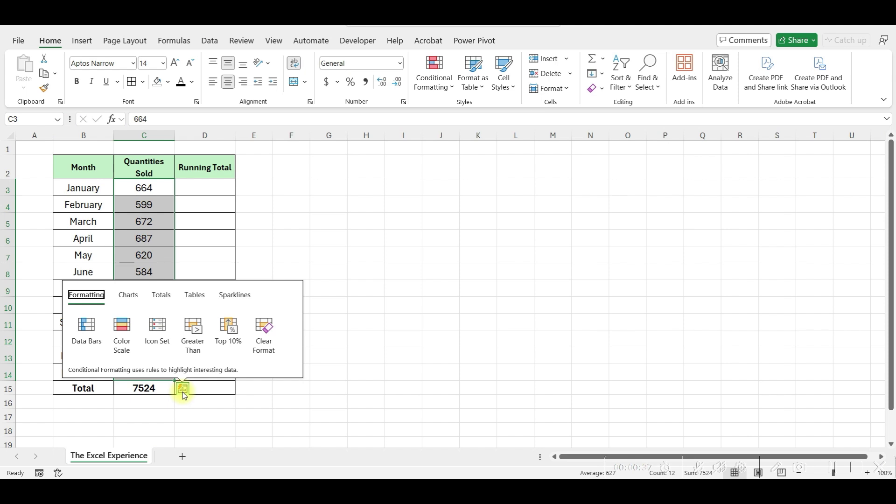
{"action": "left_click", "coordinate": [161, 297]}
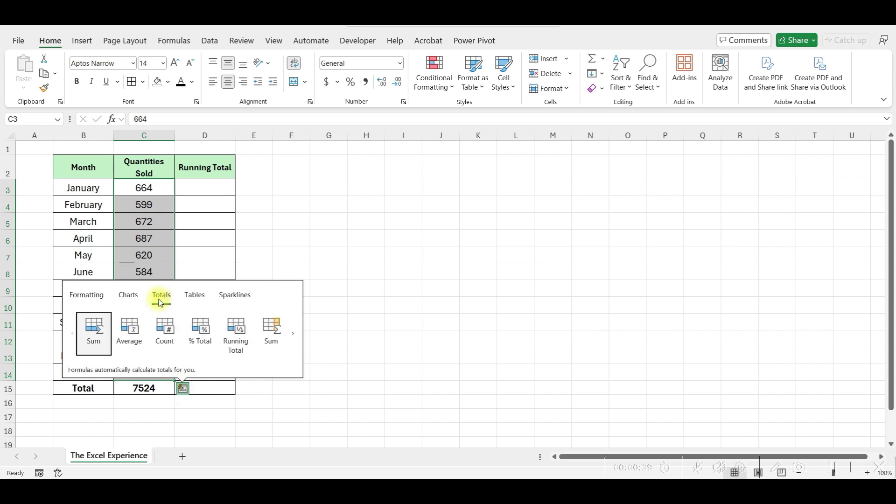
{"action": "left_click", "coordinate": [296, 336]}
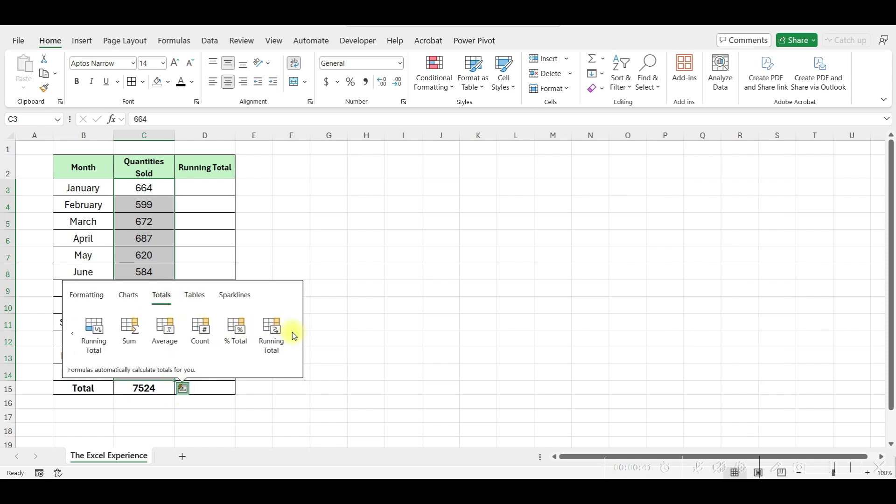
{"action": "left_click", "coordinate": [277, 331]}
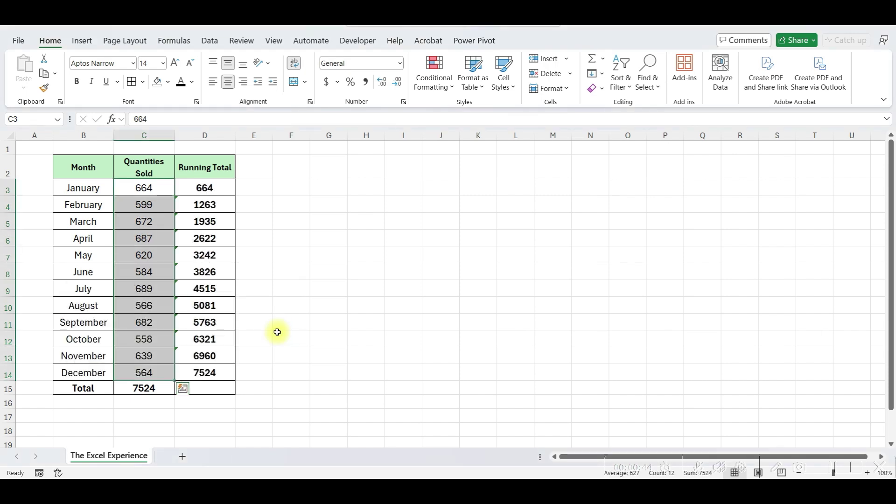
{"action": "left_click", "coordinate": [277, 333]}
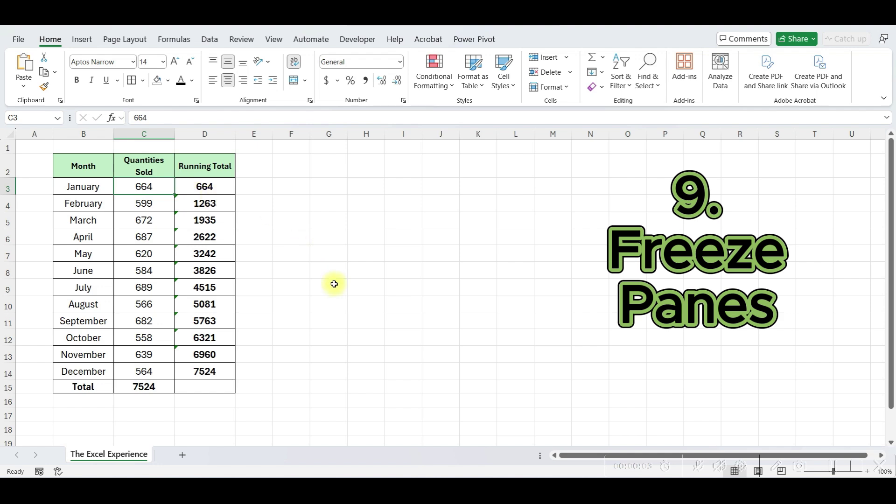
Step: Freeze the top two rows and first two columns, then scroll to confirm they stay visible
{"action": "scroll", "coordinate": [334, 283], "scroll_direction": "right", "scroll_amount": 3}
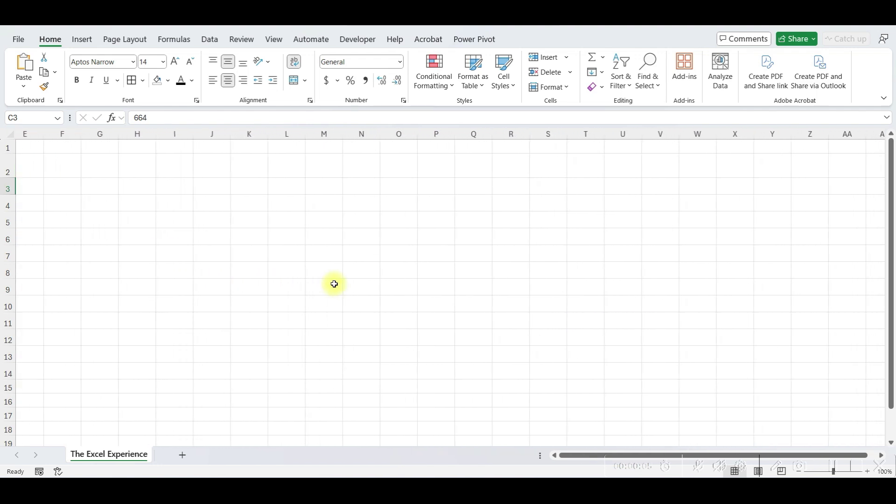
{"action": "scroll", "coordinate": [334, 284], "scroll_direction": "left", "scroll_amount": 3}
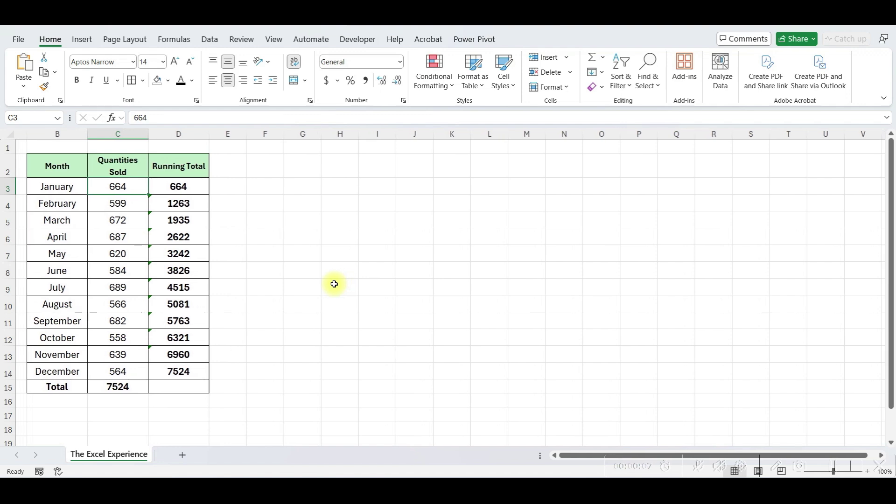
{"action": "scroll", "coordinate": [334, 284], "scroll_direction": "down", "scroll_amount": 5}
{"action": "scroll", "coordinate": [334, 284], "scroll_direction": "up", "scroll_amount": 3}
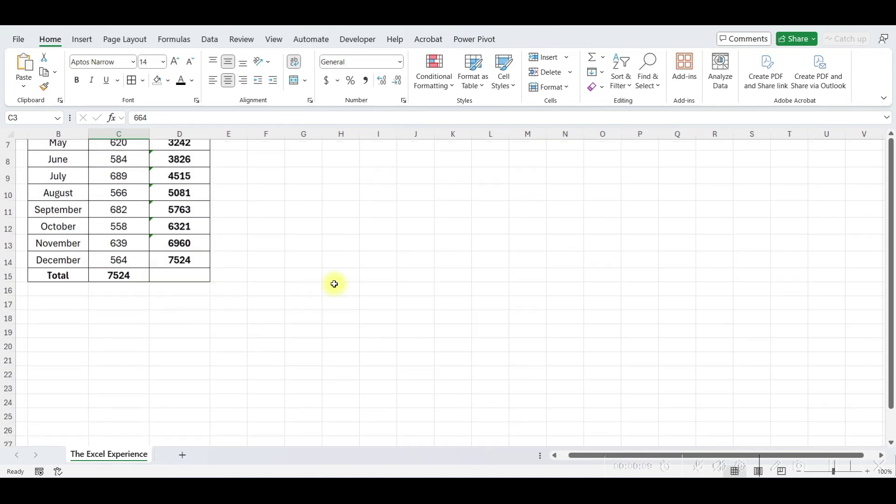
{"action": "scroll", "coordinate": [334, 284], "scroll_direction": "up", "scroll_amount": 2}
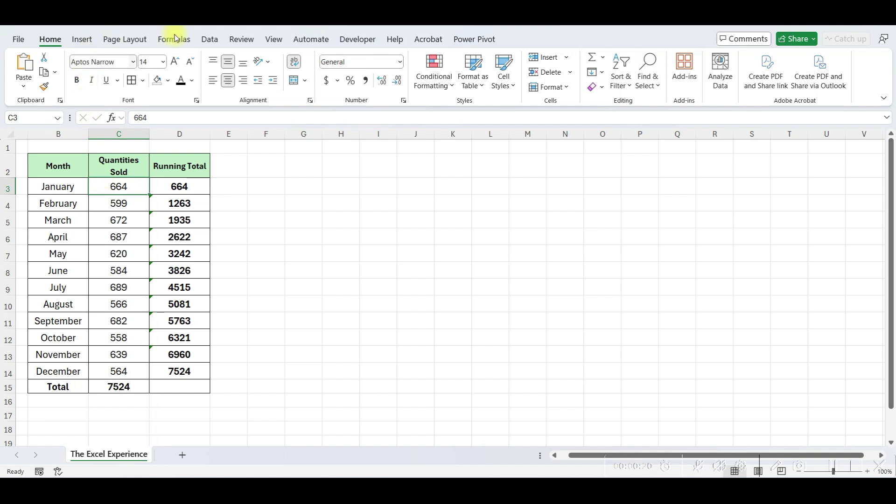
{"action": "left_click", "coordinate": [273, 40]}
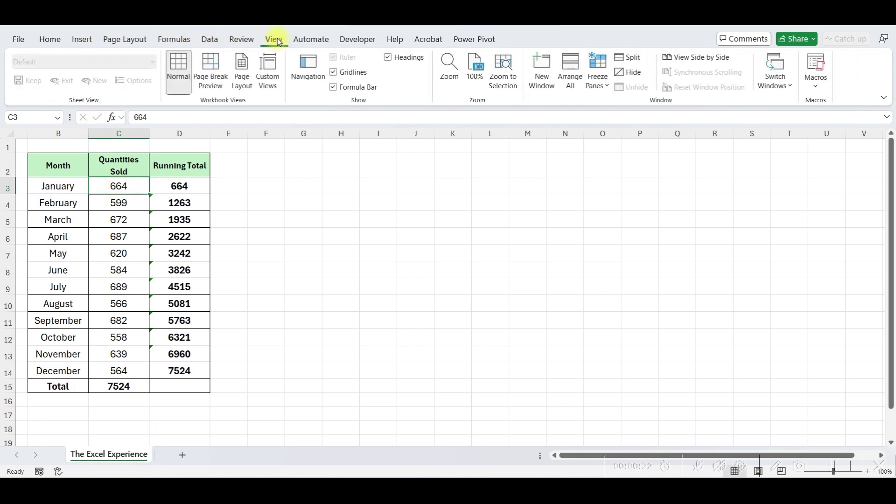
{"action": "left_click", "coordinate": [599, 86]}
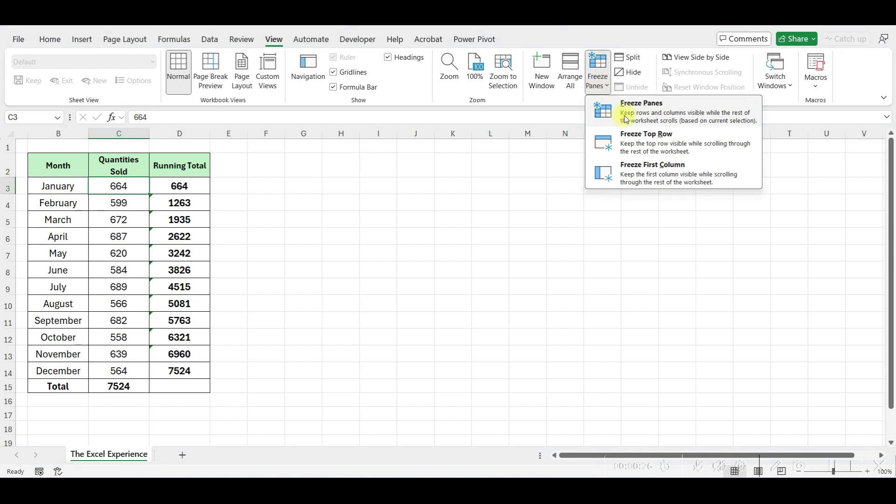
{"action": "left_click", "coordinate": [626, 118]}
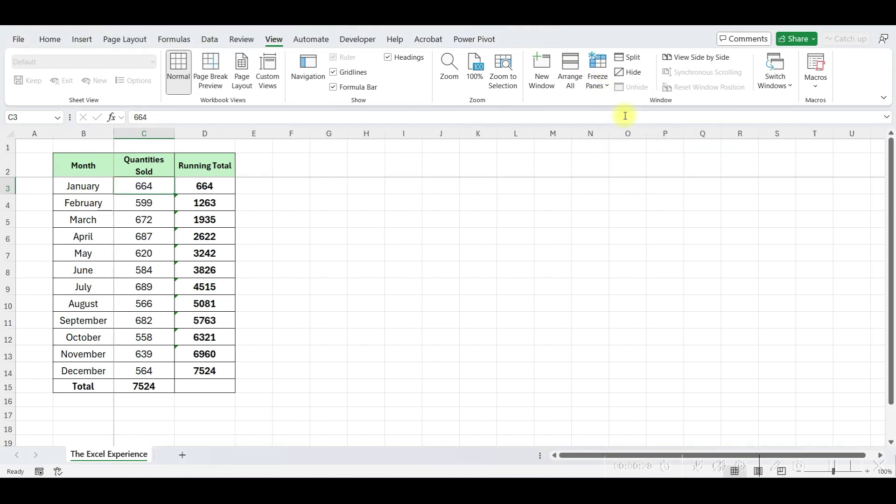
{"action": "scroll", "coordinate": [481, 281], "scroll_direction": "down", "scroll_amount": 3}
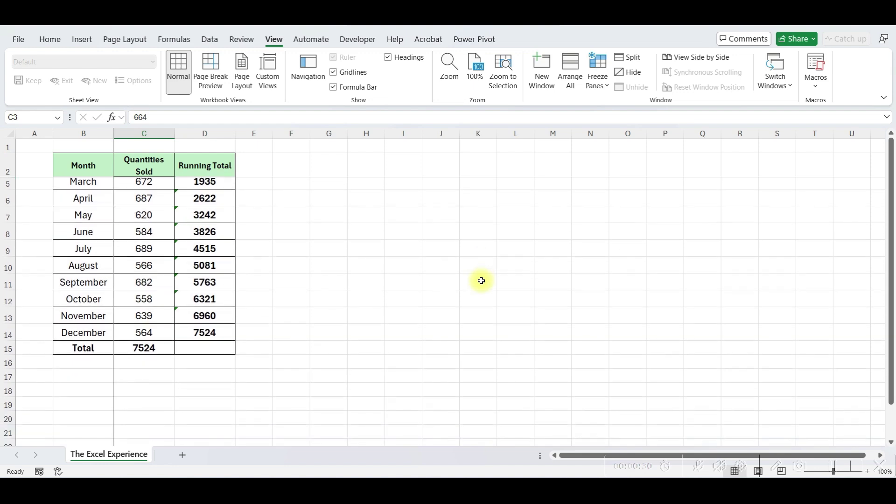
{"action": "scroll", "coordinate": [481, 280], "scroll_direction": "right", "scroll_amount": 1}
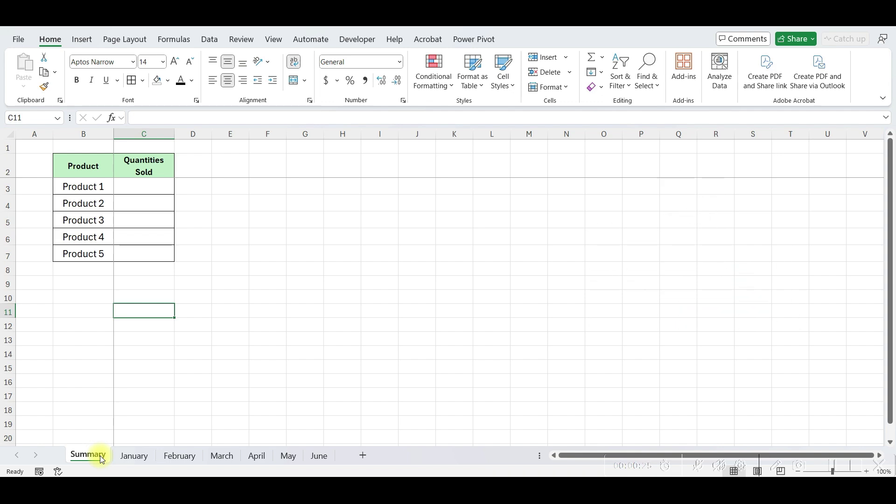
{"action": "left_click", "coordinate": [136, 456]}
{"action": "left_click", "coordinate": [180, 456]}
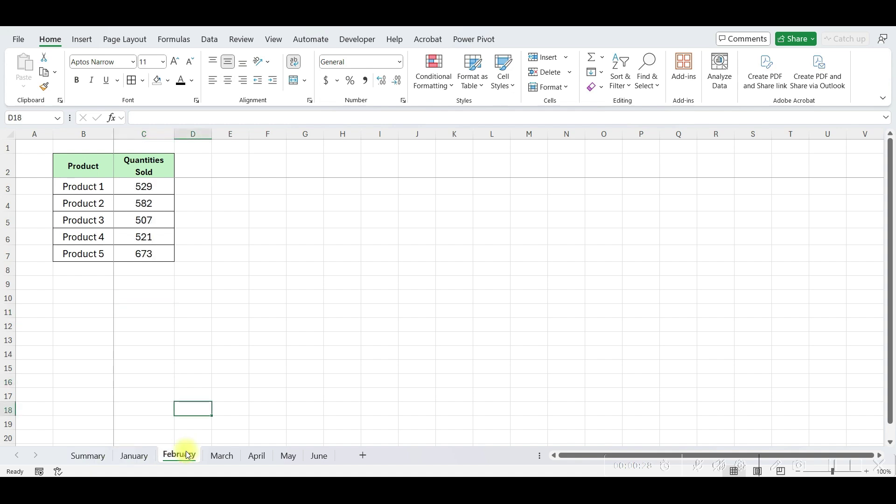
{"action": "left_click", "coordinate": [222, 456]}
{"action": "left_click", "coordinate": [255, 455]}
{"action": "left_click", "coordinate": [288, 456]}
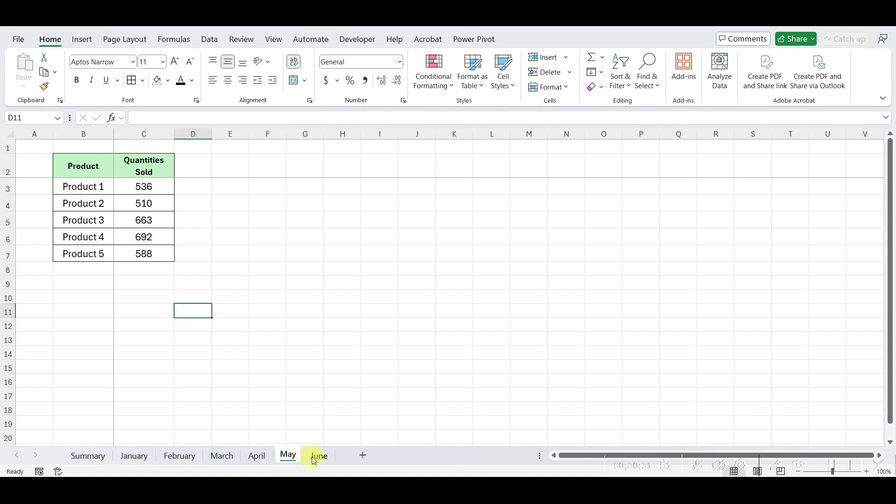
{"action": "left_click", "coordinate": [319, 456]}
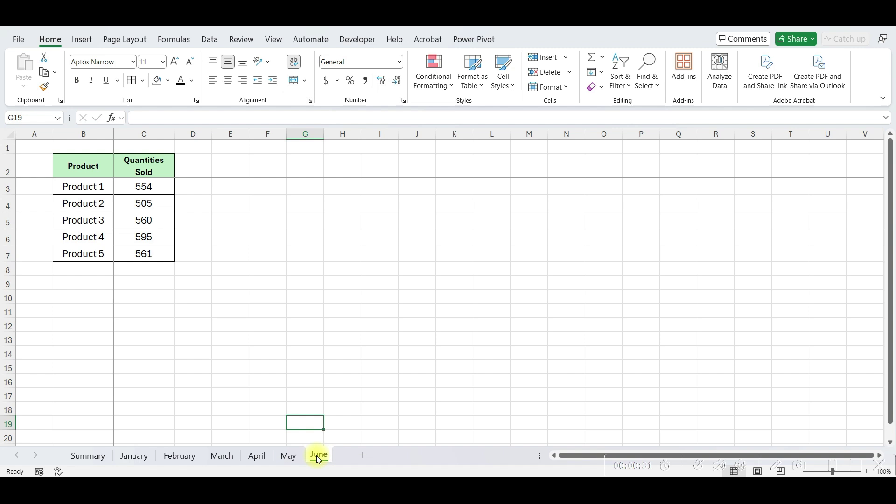
{"action": "left_click", "coordinate": [93, 456]}
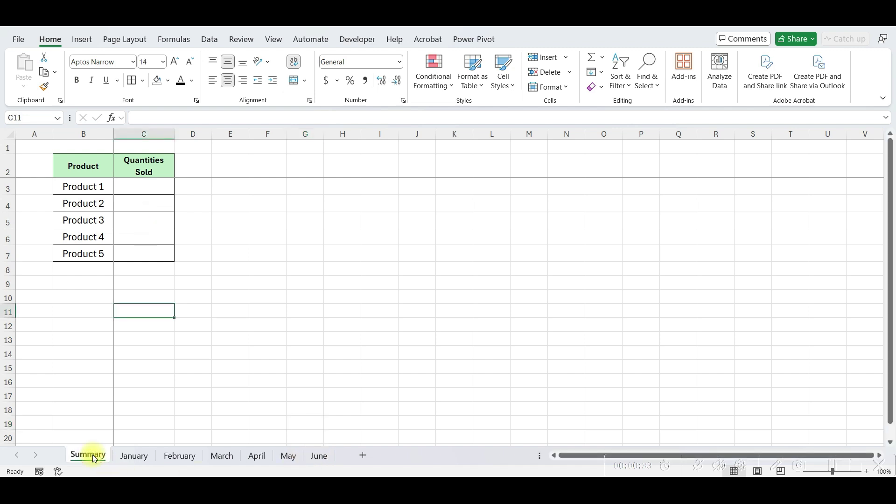
{"action": "left_click", "coordinate": [139, 191]}
{"action": "type", "text": "="}
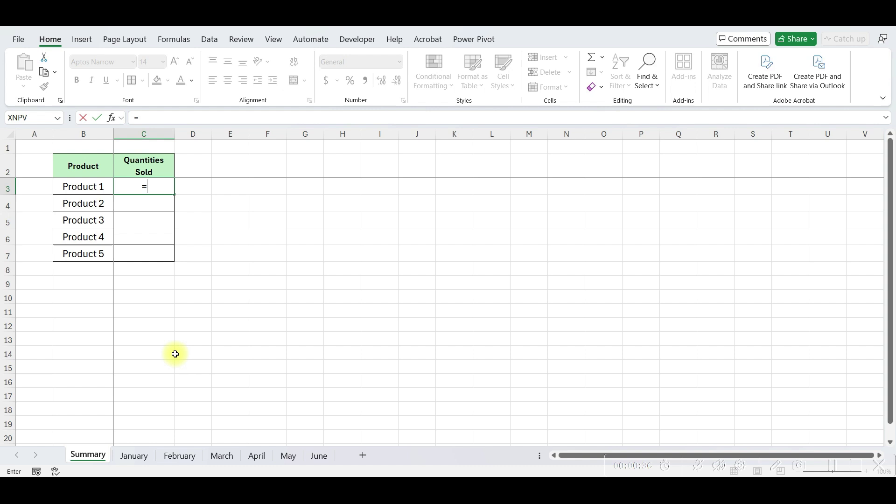
{"action": "left_click", "coordinate": [133, 458]}
{"action": "left_click", "coordinate": [144, 186]}
{"action": "type", "text": "+"}
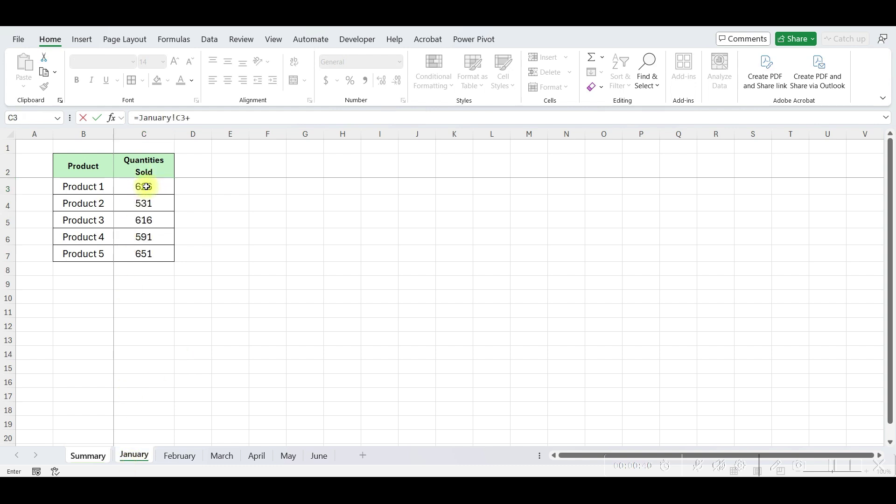
{"action": "left_click", "coordinate": [188, 456]}
{"action": "left_click", "coordinate": [150, 184]}
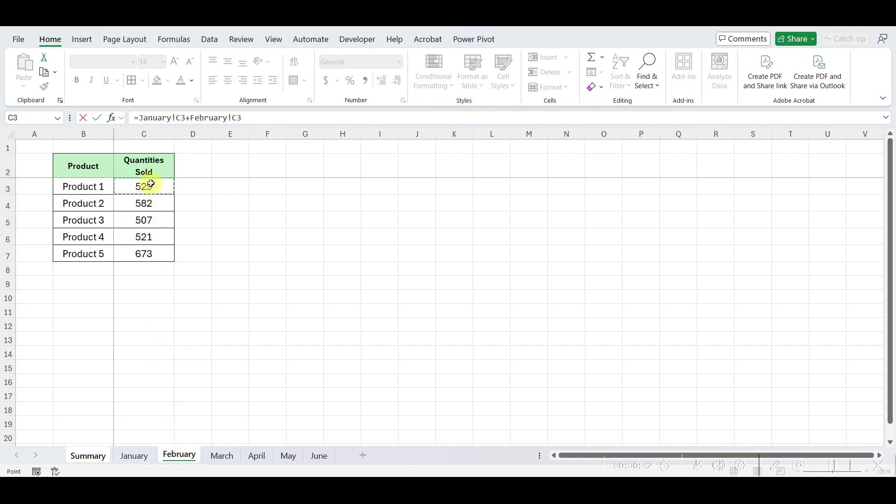
{"action": "type", "text": "+"}
{"action": "left_click", "coordinate": [225, 456]}
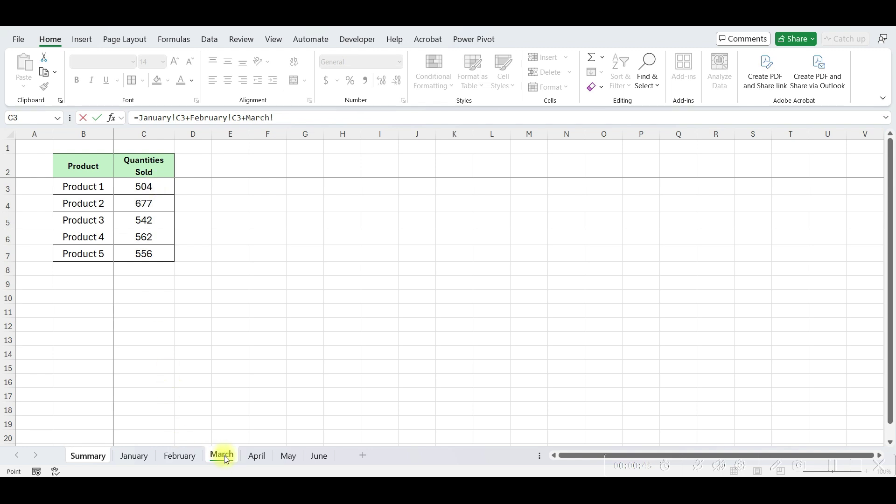
{"action": "key", "text": "Escape"}
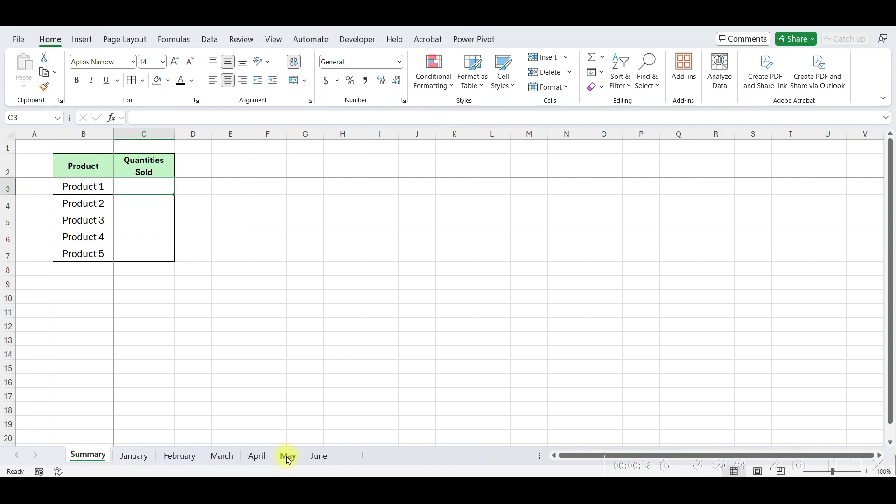
Step: Enter =SUM('January:June'!C3) in C3 and fill it down through Product 5 (3262 to 3611)
{"action": "type", "text": "="}
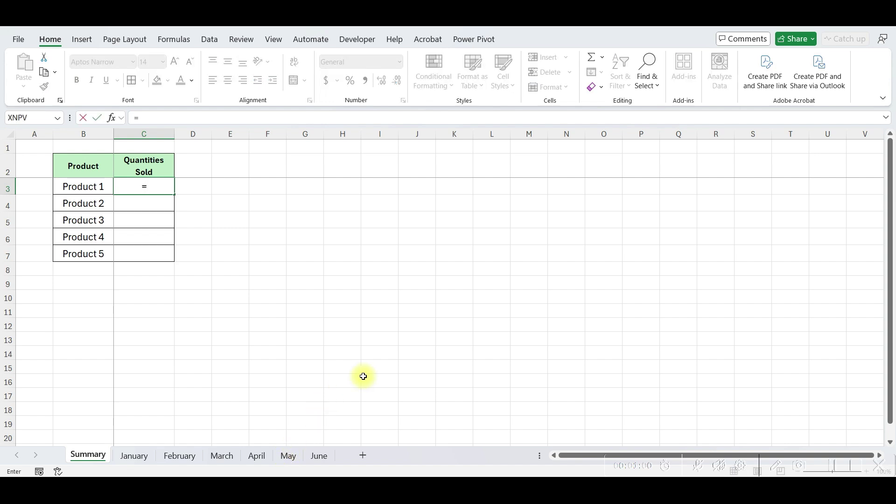
{"action": "type", "text": "sum("}
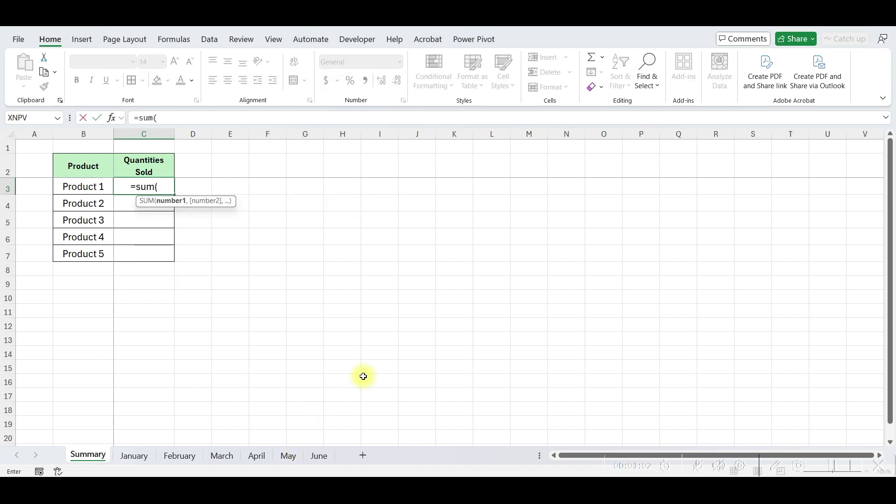
{"action": "left_click", "coordinate": [124, 455]}
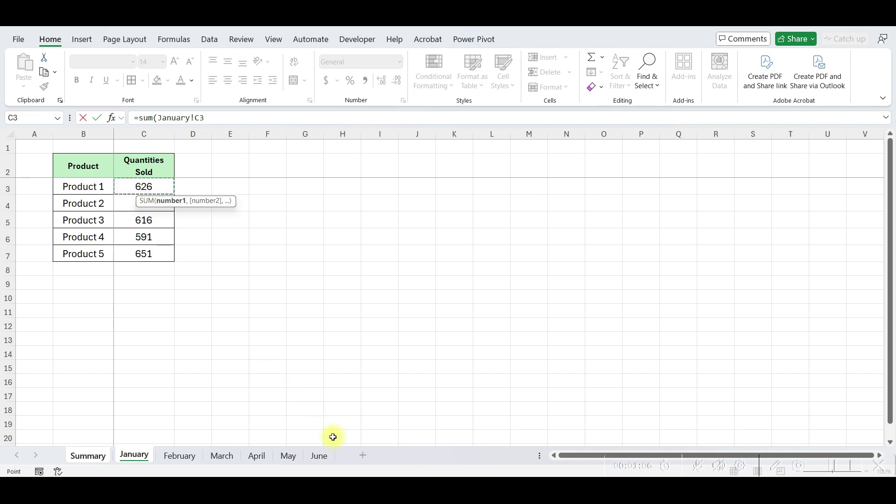
{"action": "left_click", "coordinate": [323, 457], "text": "shift"}
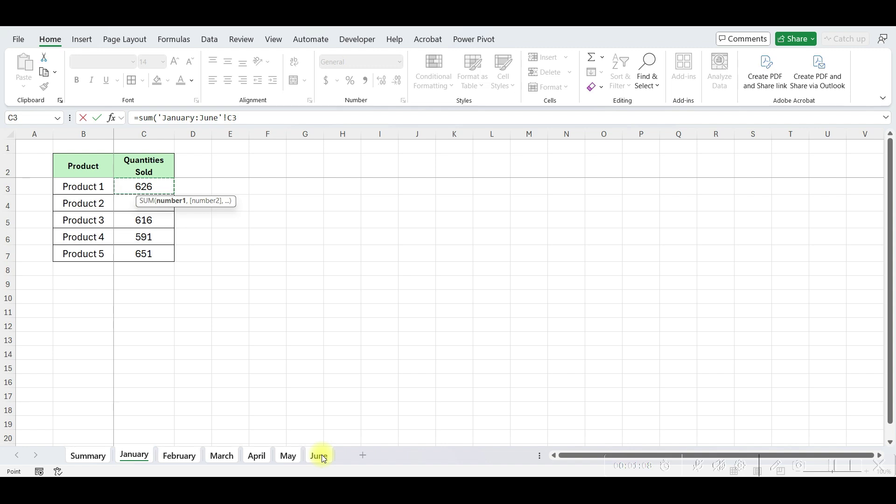
{"action": "type", "text": ")"}
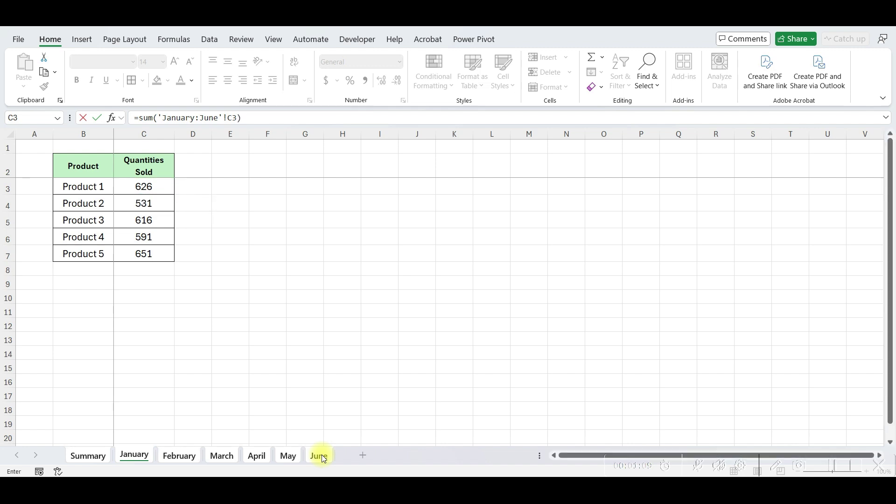
{"action": "key", "text": "Return"}
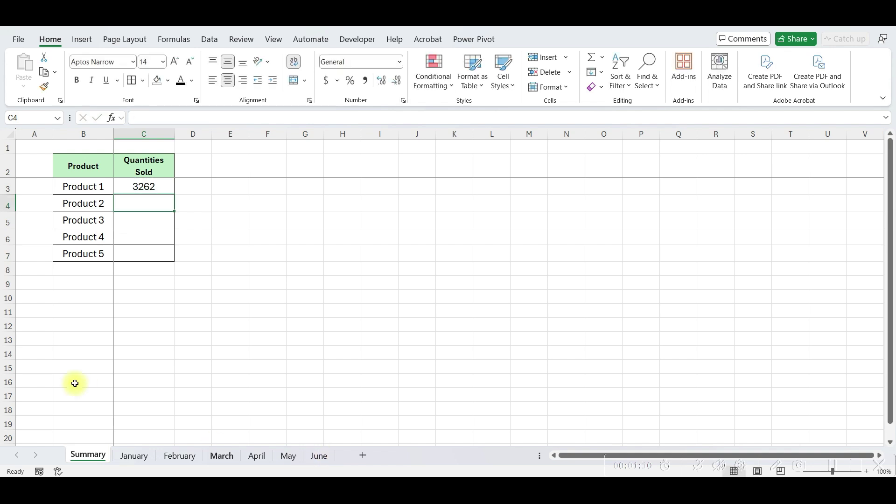
{"action": "left_click", "coordinate": [138, 188]}
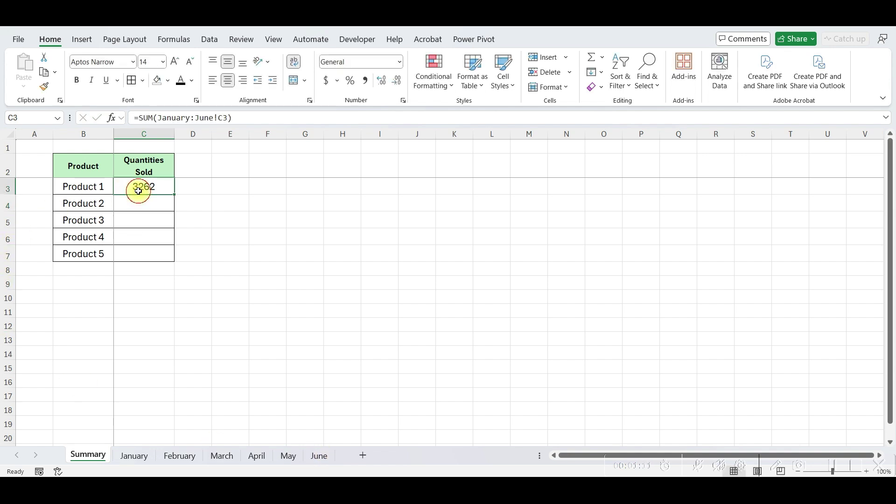
{"action": "double_click", "coordinate": [174, 194]}
{"action": "left_click", "coordinate": [221, 236]}
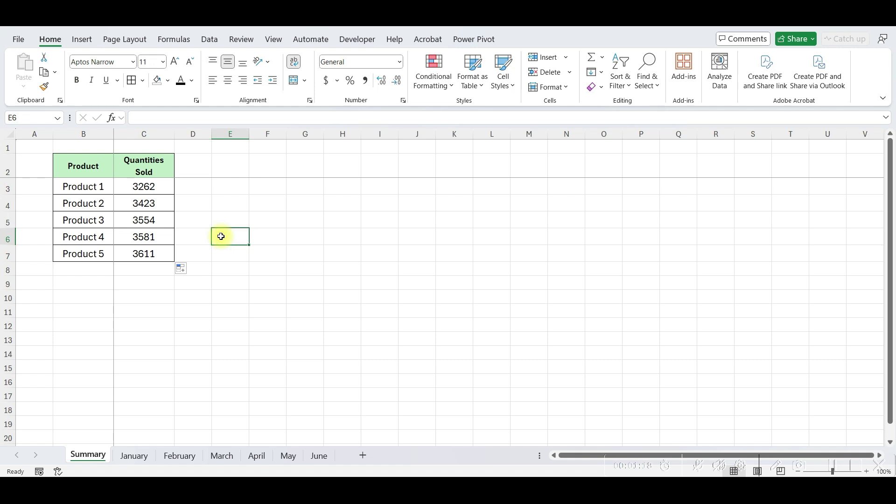
Step: Bring up Move or Copy for the May sheet and choose to create a copy
{"action": "right_click", "coordinate": [288, 455]}
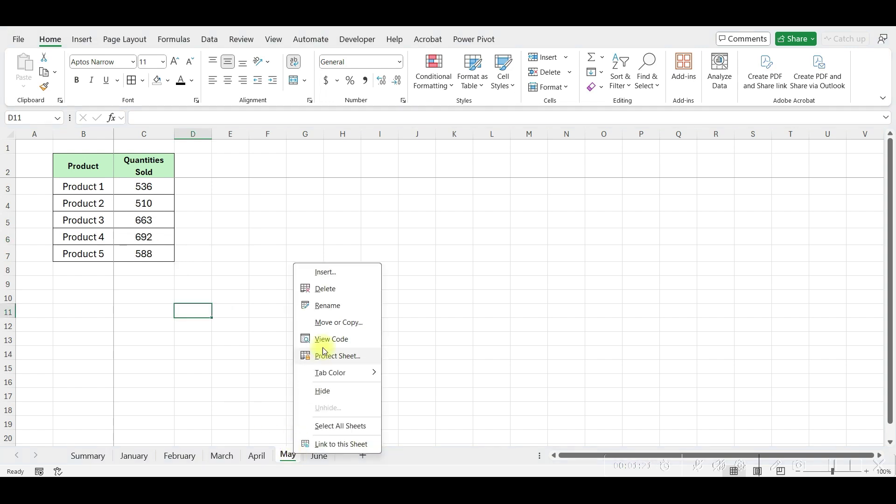
{"action": "left_click", "coordinate": [329, 321]}
{"action": "left_click", "coordinate": [280, 390]}
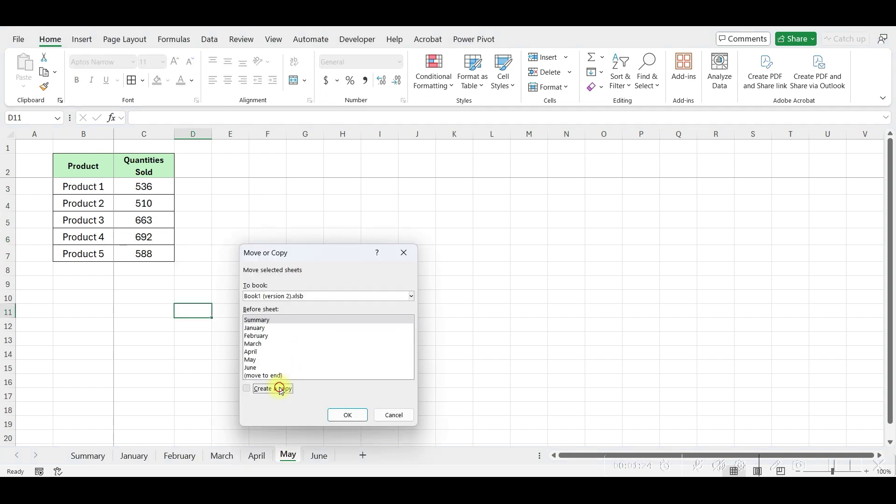